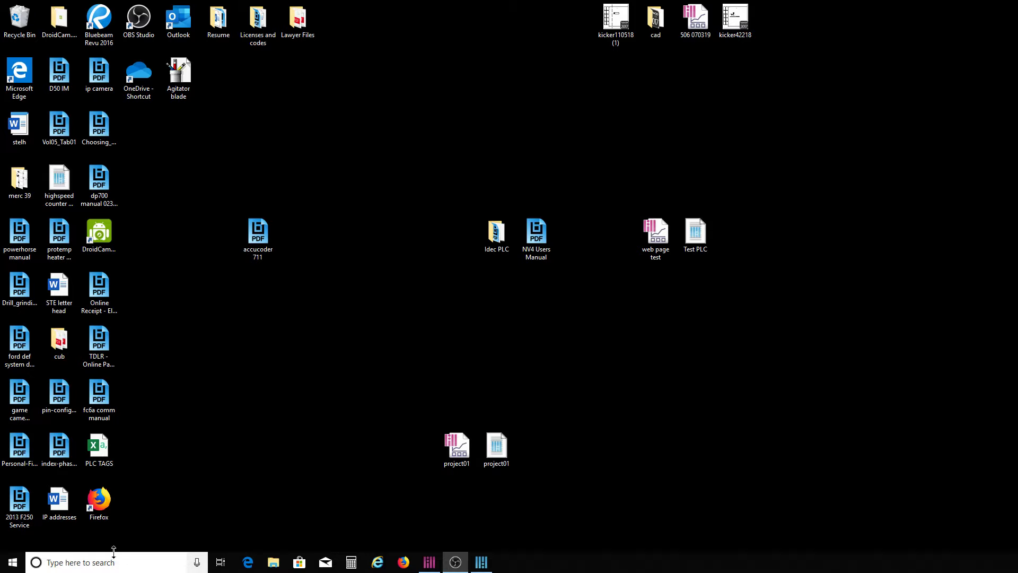
Run ipconfig/all in a Command Prompt and examine the Wi-Fi adapter's IPv4 address, subnet mask and default gateway
{"action": "left_click", "coordinate": [162, 562]}
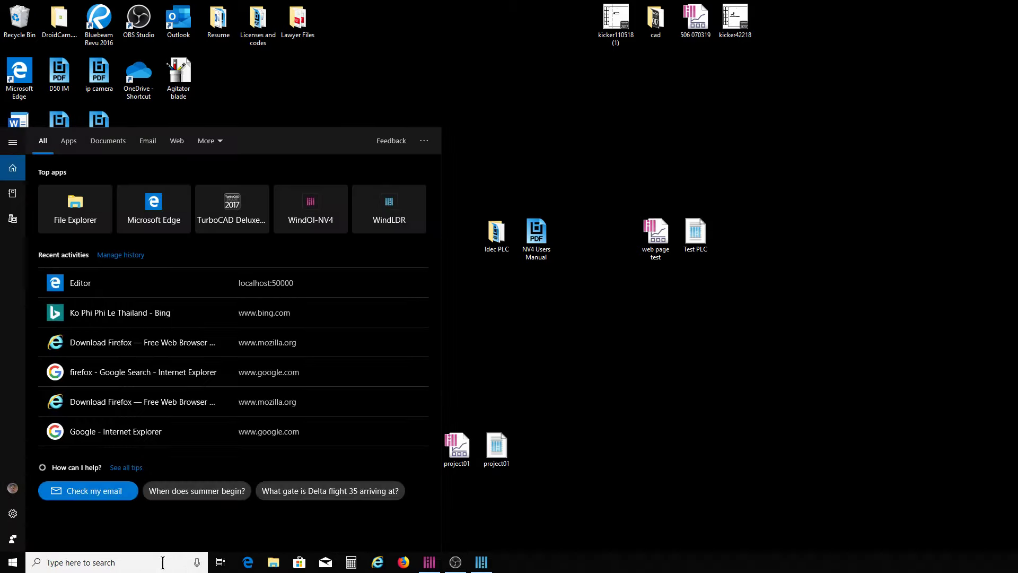
{"action": "type", "text": "cmd"}
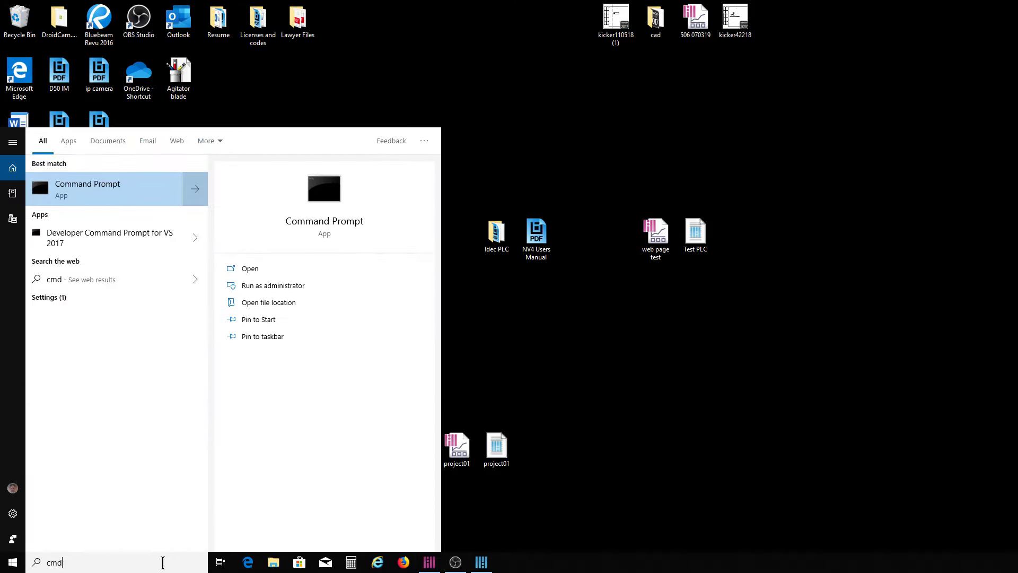
{"action": "key", "text": "Return"}
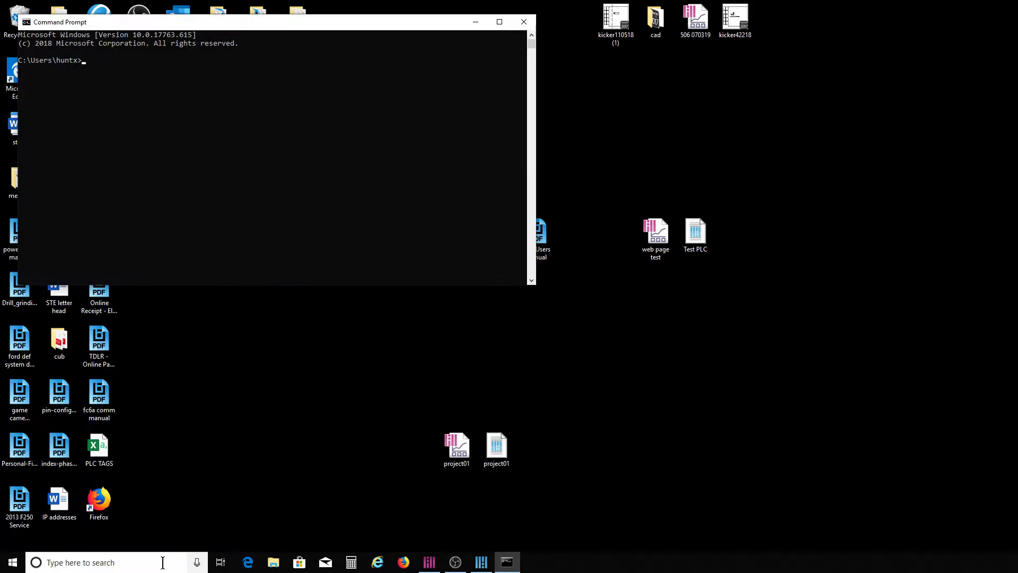
{"action": "type", "text": "ipconfig/all"}
{"action": "key", "text": "Return"}
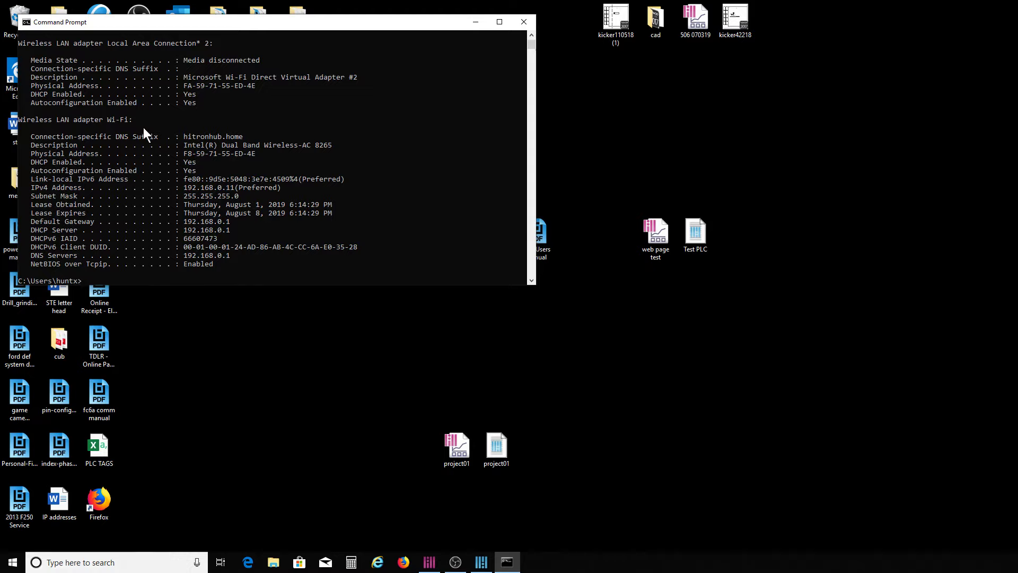
{"action": "scroll", "coordinate": [144, 128], "scroll_direction": "up", "scroll_amount": 1}
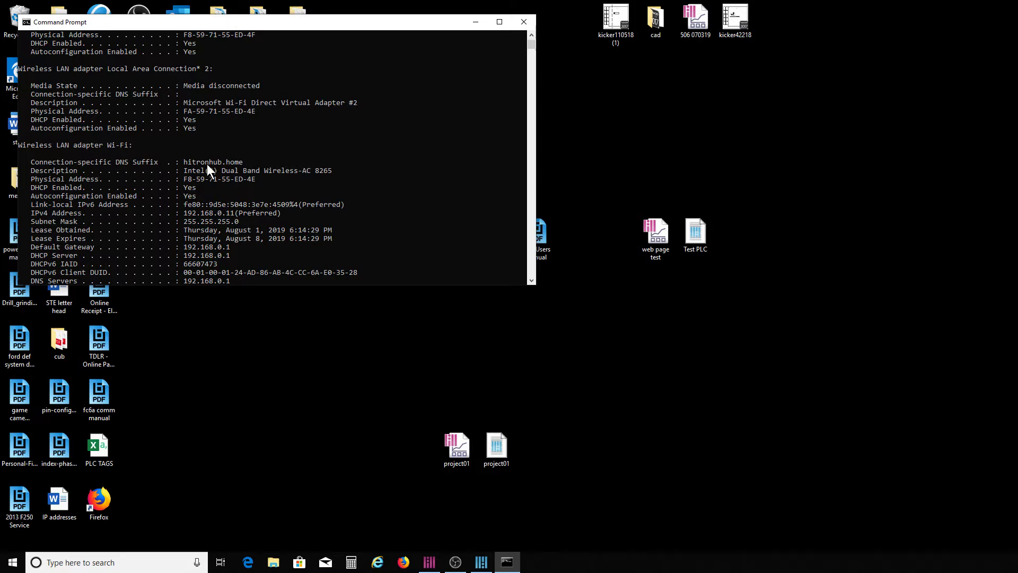
{"action": "scroll", "coordinate": [218, 230], "scroll_direction": "down", "scroll_amount": 1}
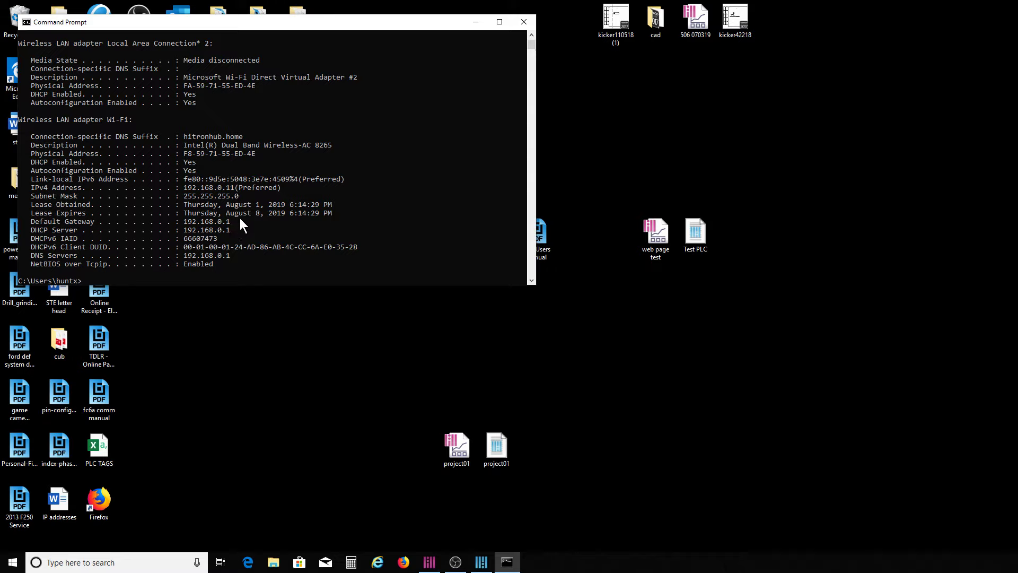
{"action": "scroll", "coordinate": [231, 216], "scroll_direction": "up", "scroll_amount": 1}
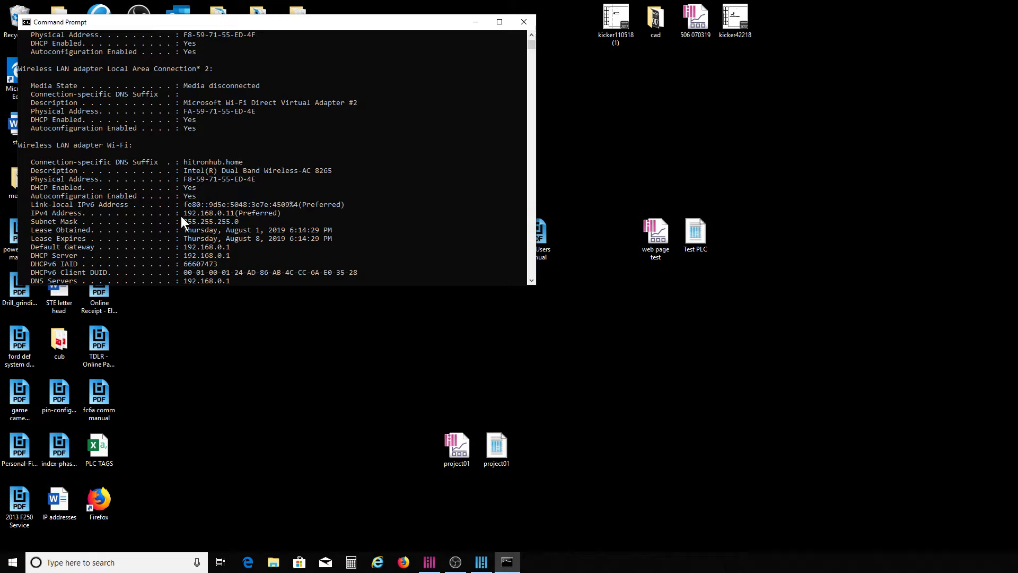
Find the network settings through a Windows search and open the Network & Internet status page
{"action": "left_click", "coordinate": [67, 563]}
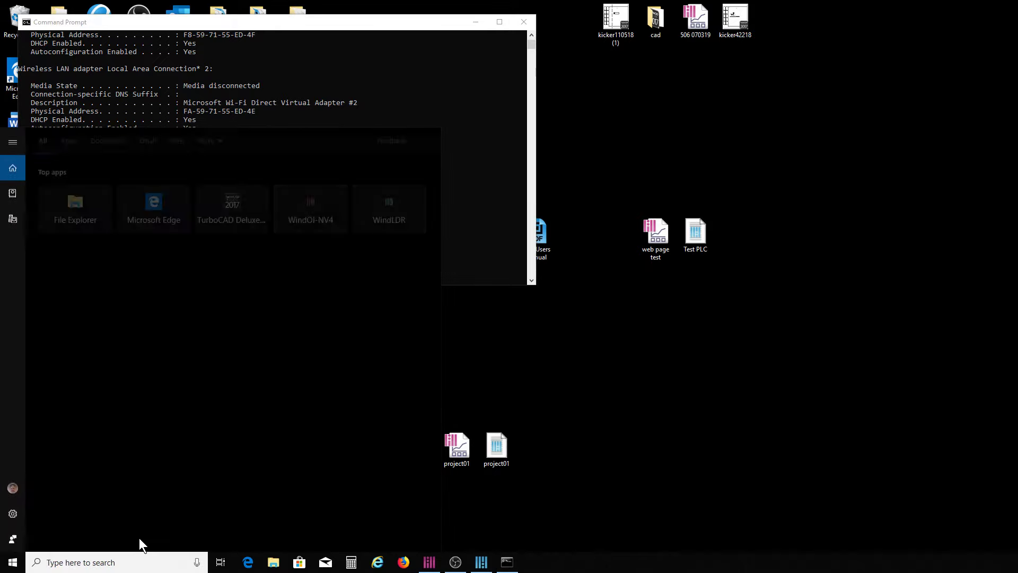
{"action": "type", "text": "net"}
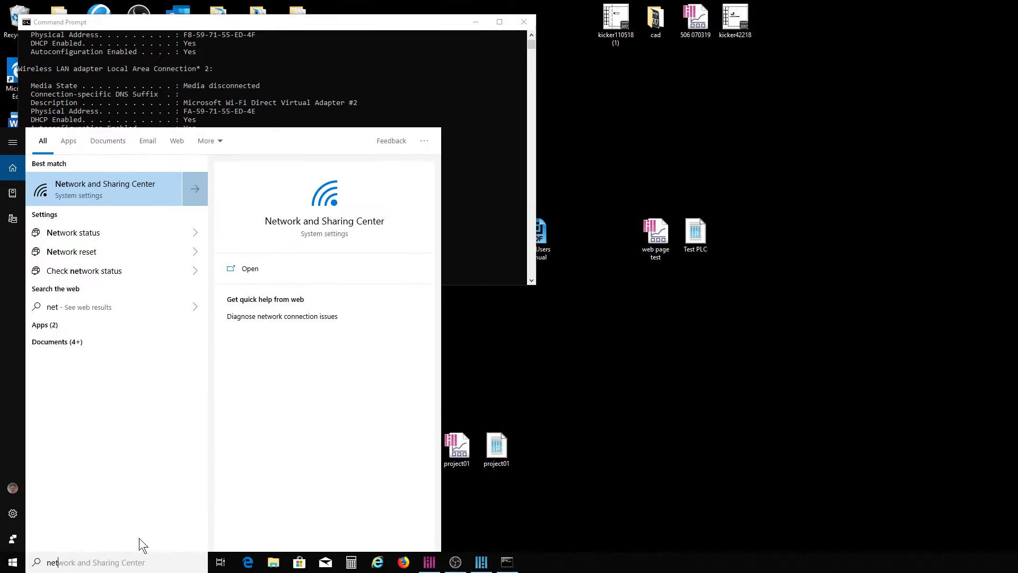
{"action": "type", "text": "work"}
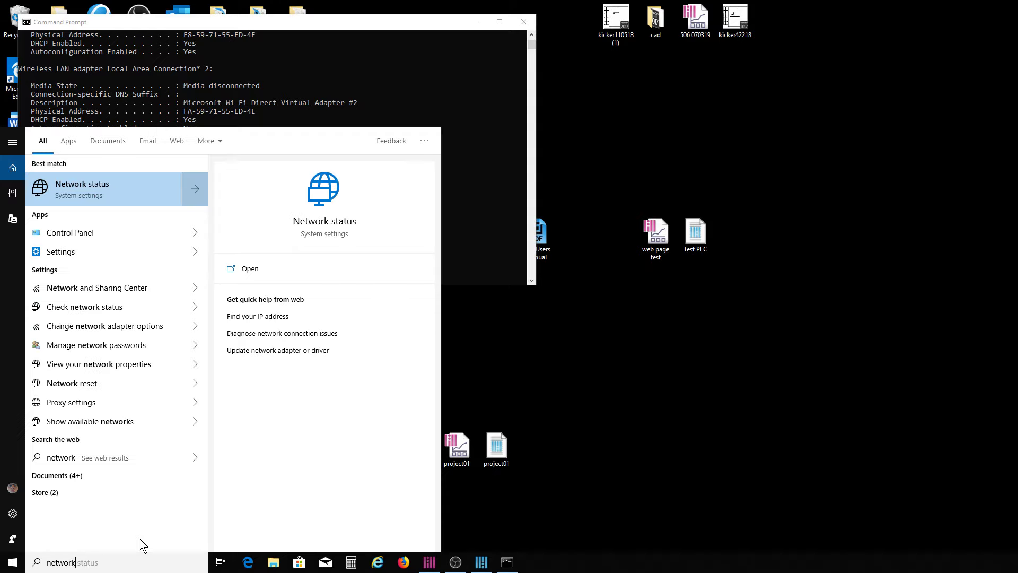
{"action": "key", "text": "BackSpace"}
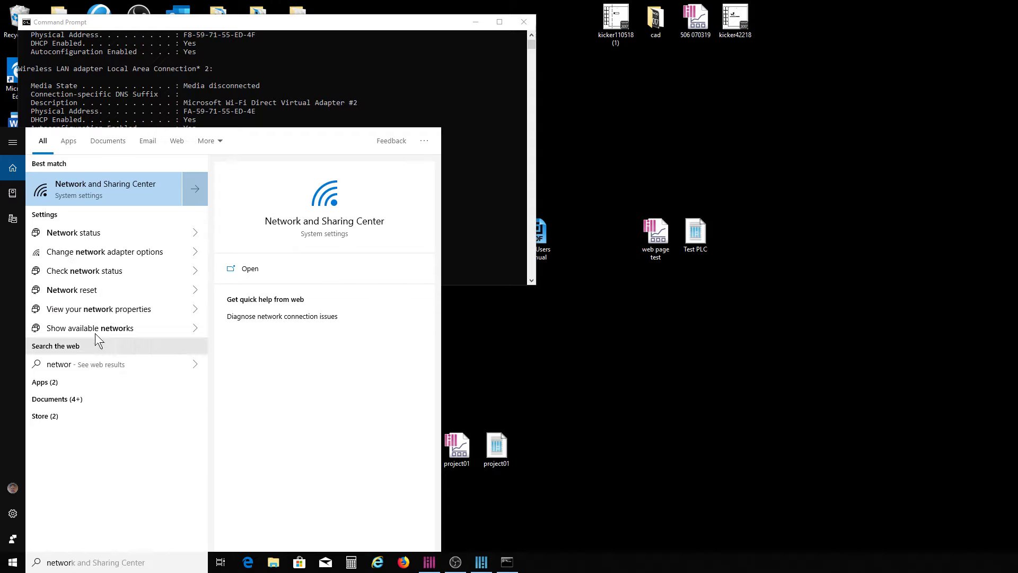
{"action": "left_click", "coordinate": [90, 183]}
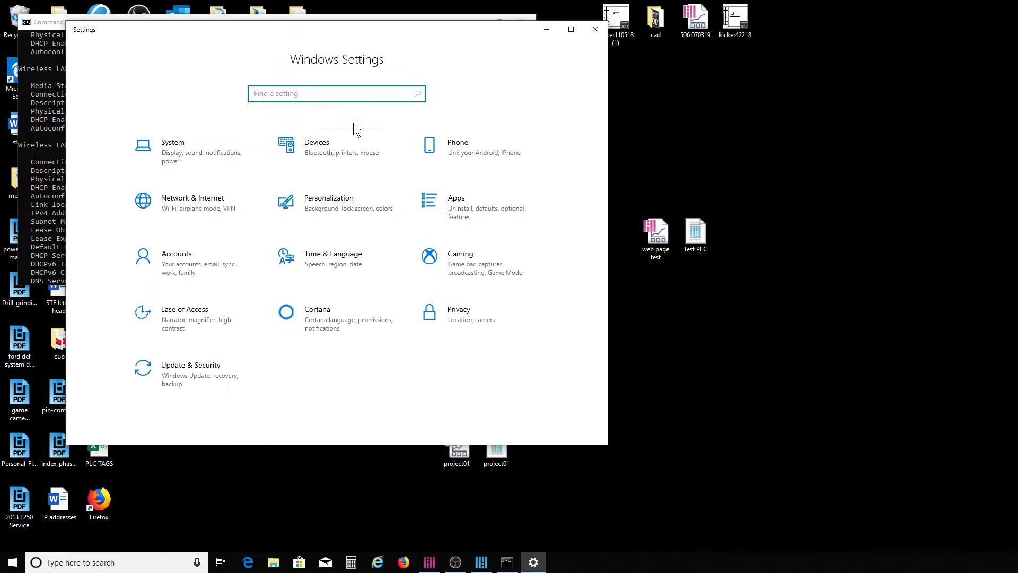
{"action": "left_click", "coordinate": [186, 204]}
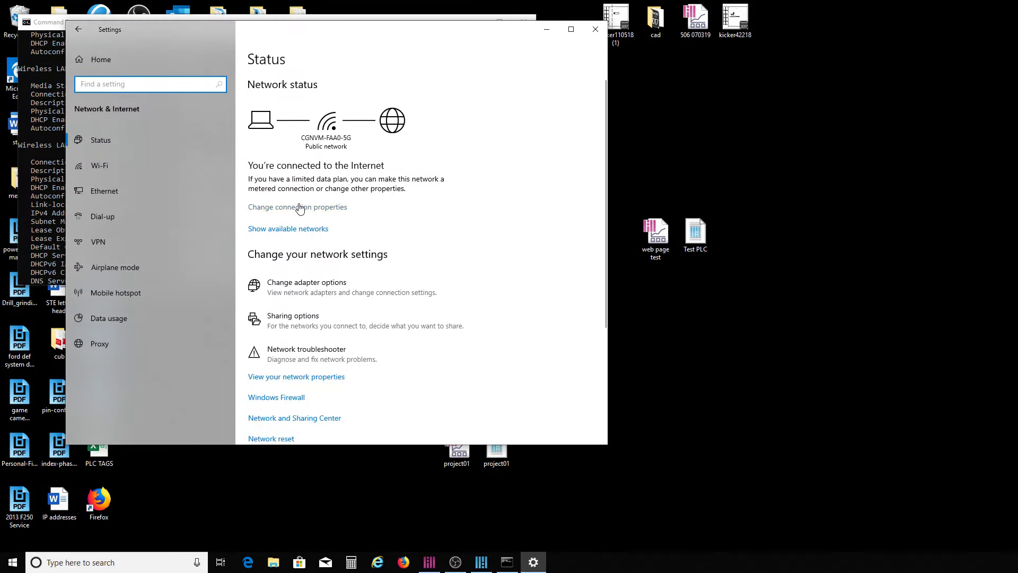
{"action": "scroll", "coordinate": [320, 240], "scroll_direction": "down", "scroll_amount": 2}
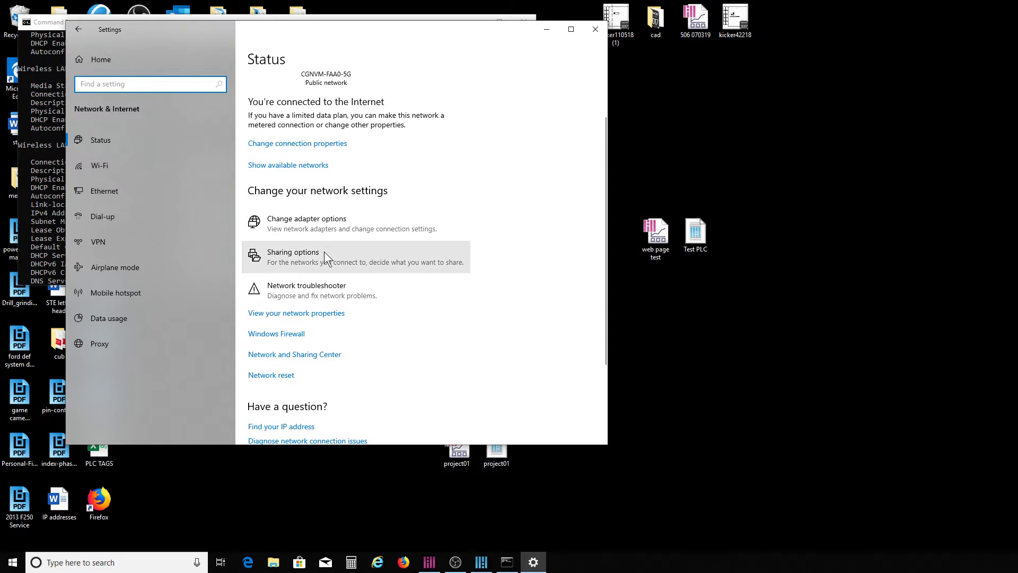
{"action": "left_click", "coordinate": [308, 315]}
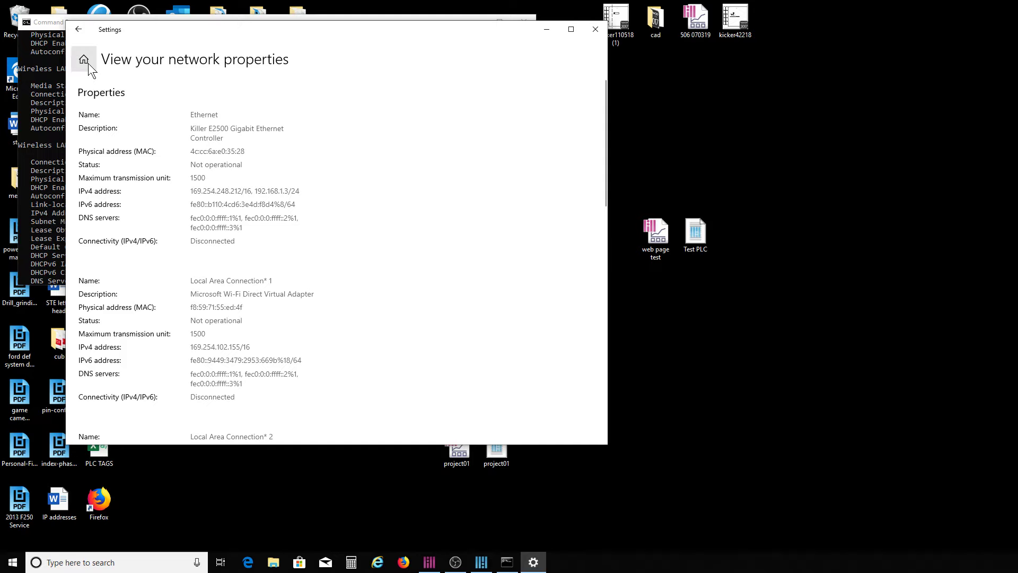
{"action": "left_click", "coordinate": [80, 32]}
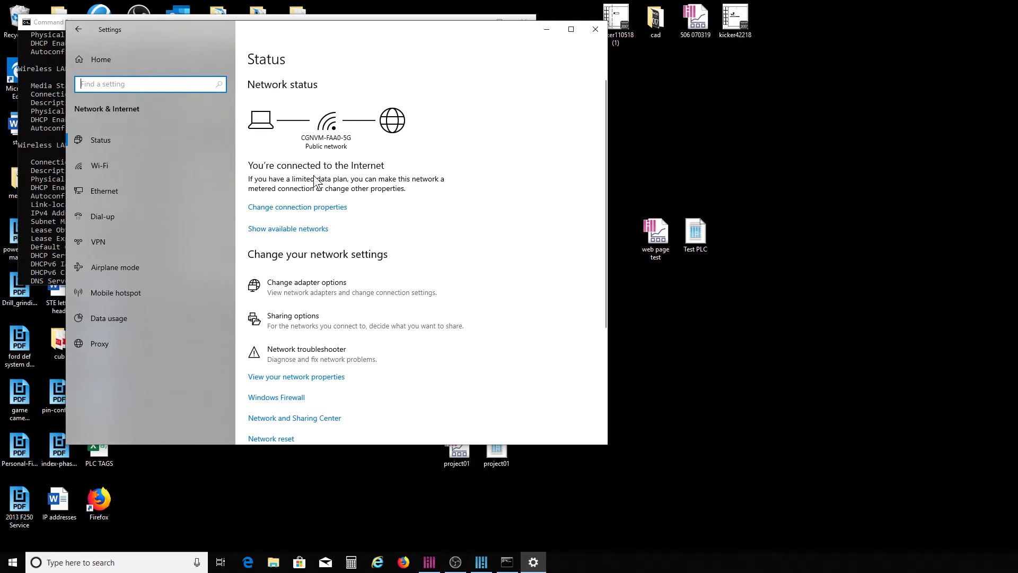
Open the Network and Sharing Center and bring up its list of network adapters
{"action": "scroll", "coordinate": [287, 318], "scroll_direction": "down", "scroll_amount": 1}
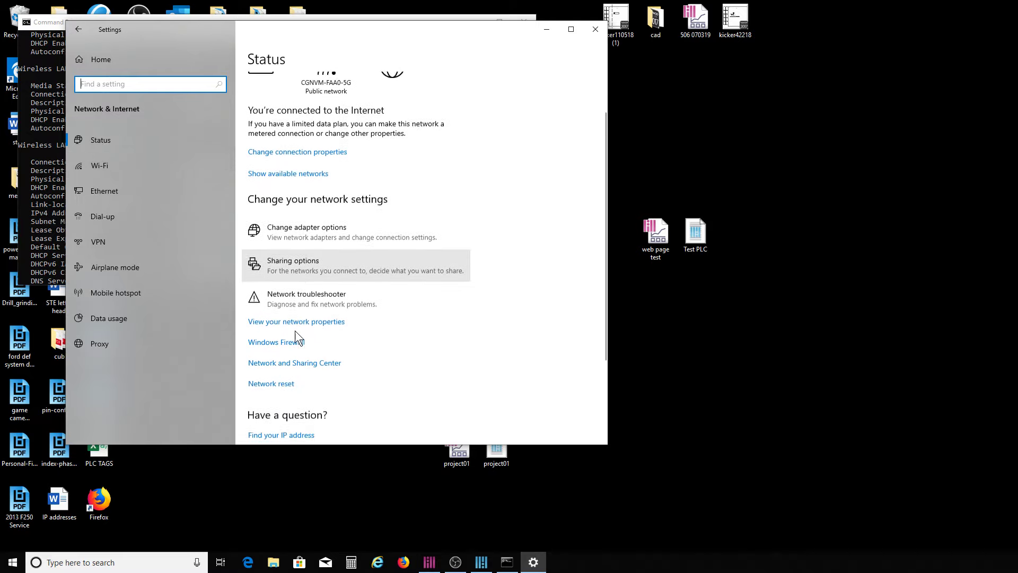
{"action": "left_click", "coordinate": [295, 358]}
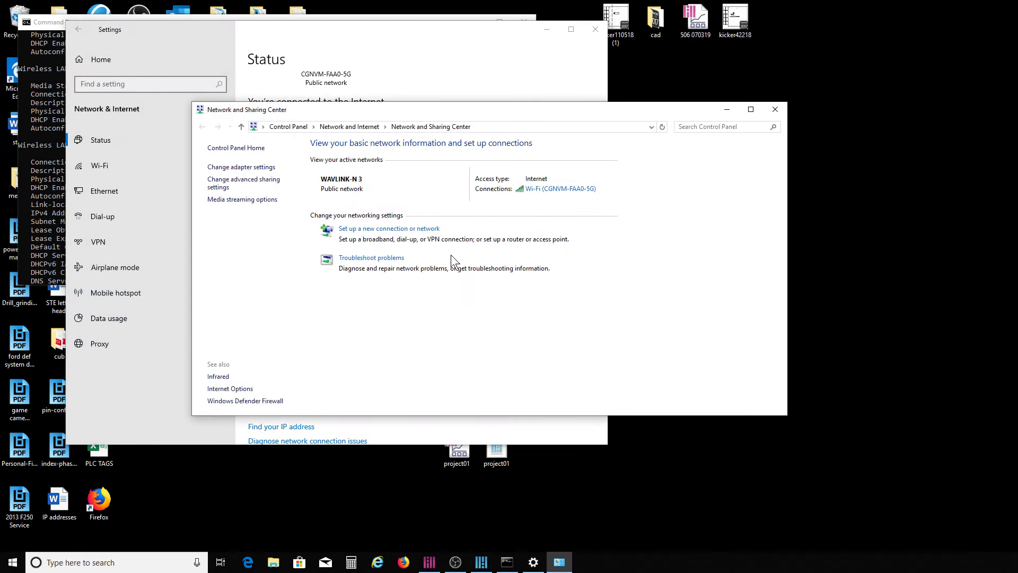
{"action": "left_click", "coordinate": [247, 168]}
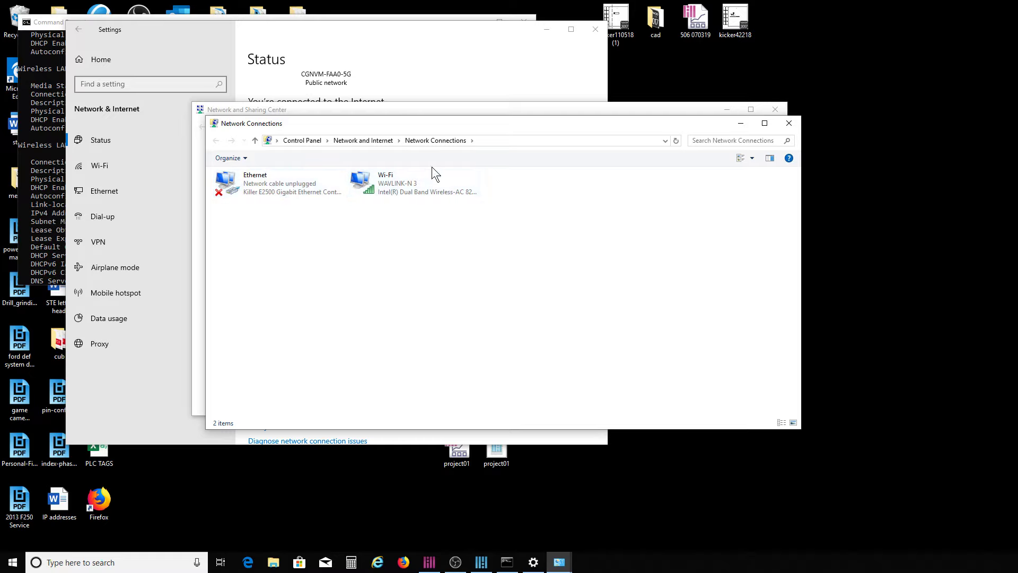
Review the Internet Protocol Version 4 (TCP/IPv4) properties of the Wi-Fi adapter and accept them without changes
{"action": "right_click", "coordinate": [415, 182]}
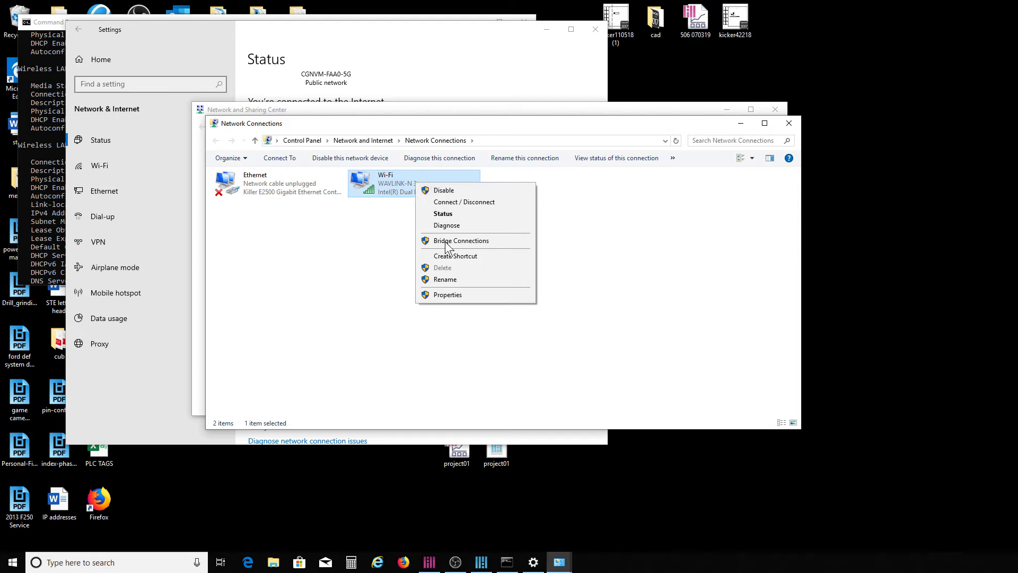
{"action": "left_click", "coordinate": [457, 294]}
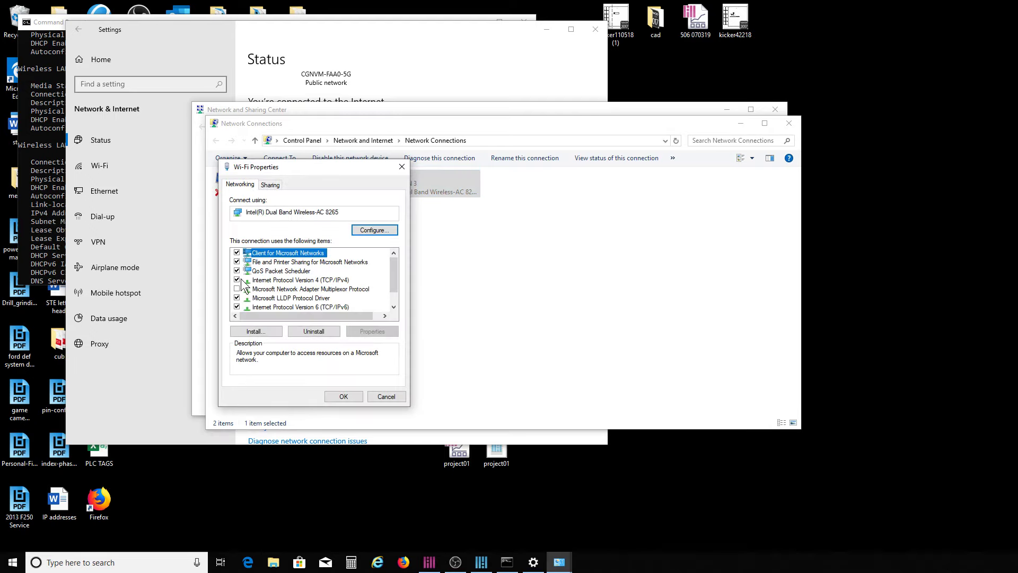
{"action": "left_click", "coordinate": [262, 280]}
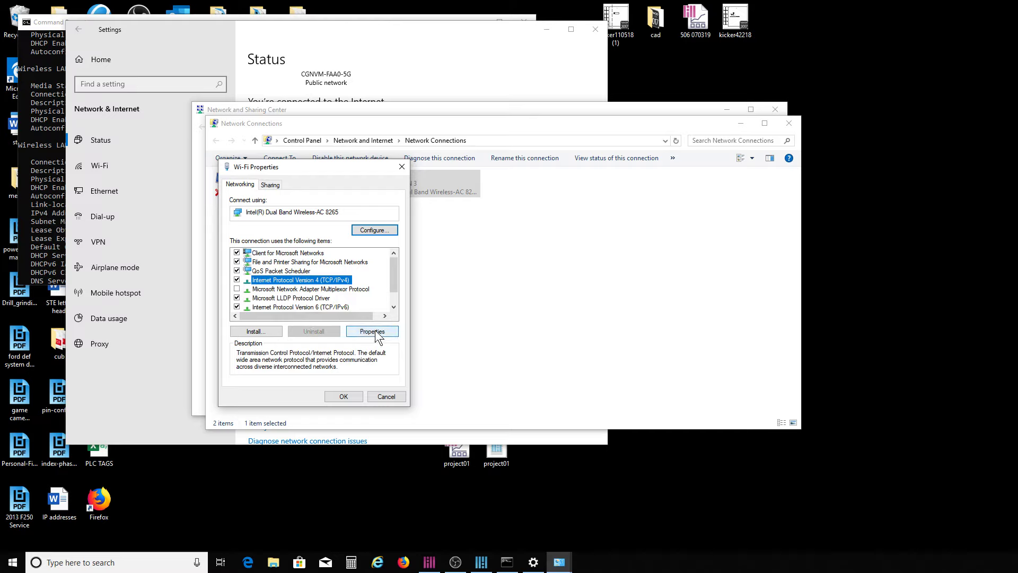
{"action": "left_click", "coordinate": [372, 331]}
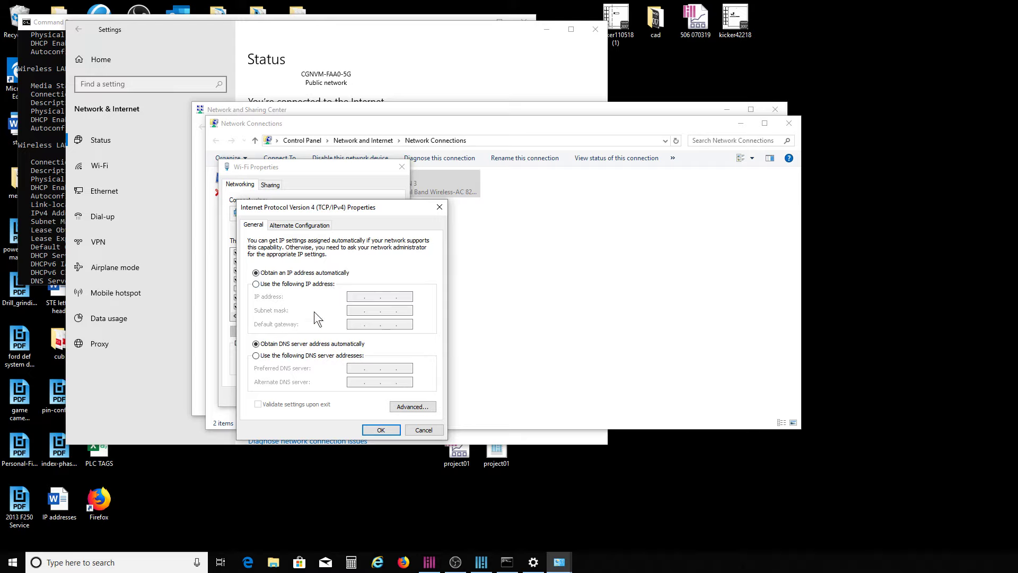
{"action": "left_click", "coordinate": [374, 431]}
{"action": "left_click", "coordinate": [344, 396]}
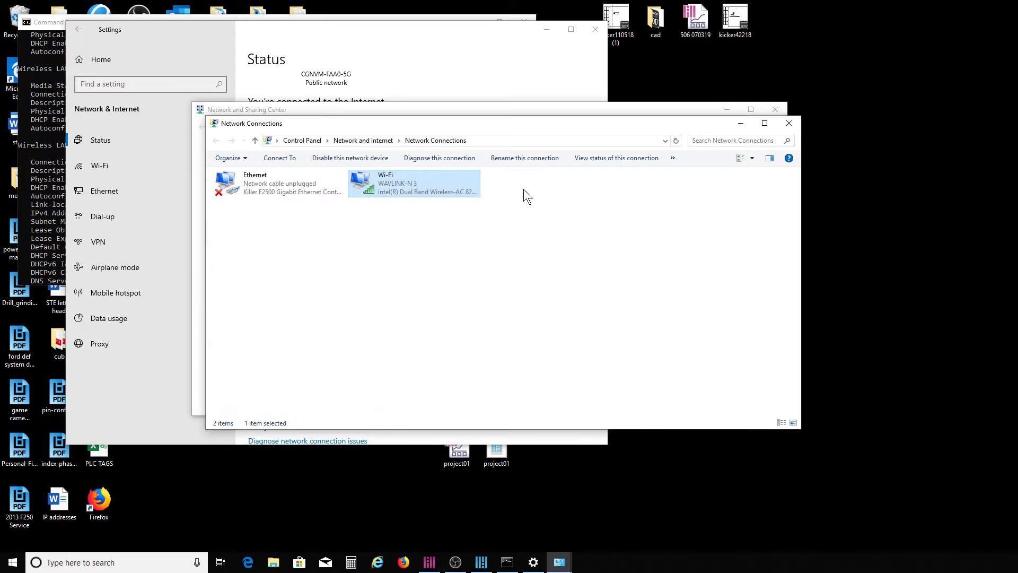
Close the Network Connections, Network and Sharing Center and Settings windows
{"action": "left_click", "coordinate": [792, 123]}
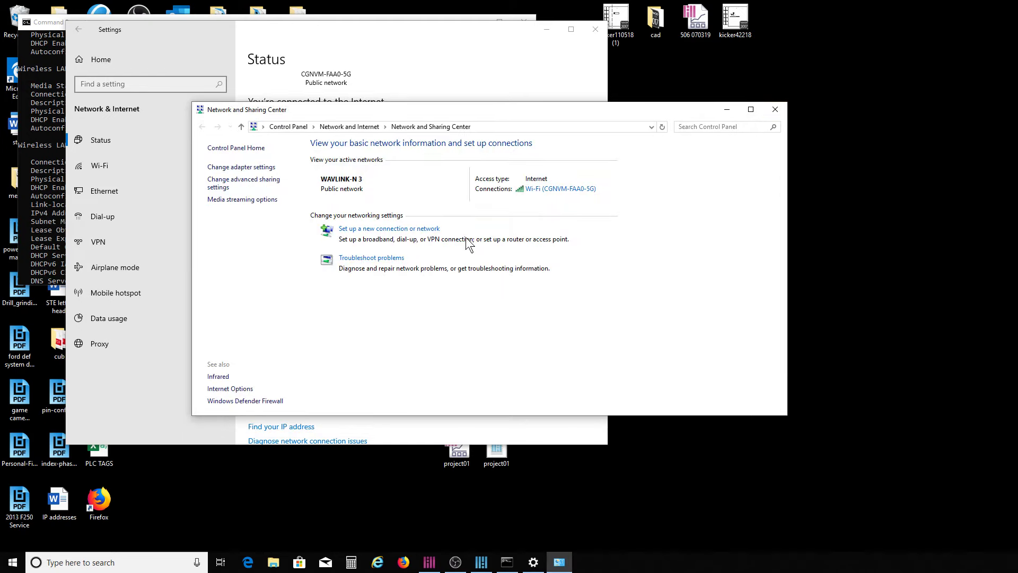
{"action": "left_click", "coordinate": [775, 109]}
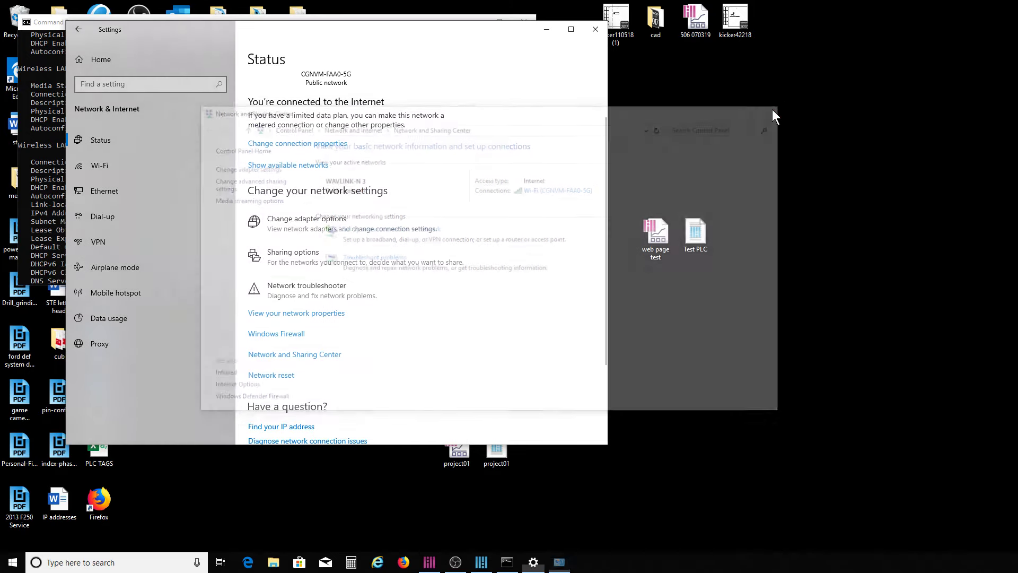
{"action": "left_click", "coordinate": [589, 33]}
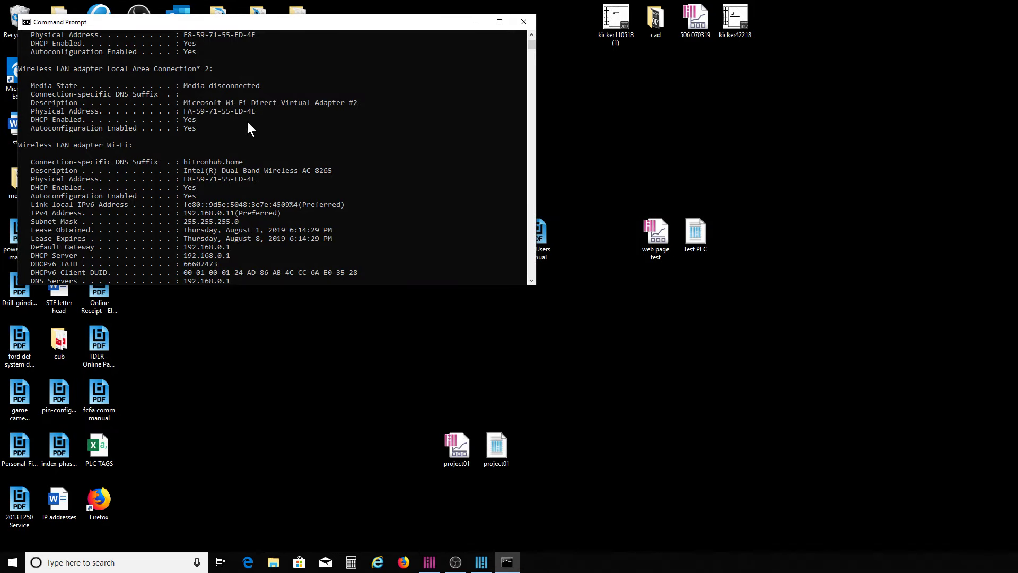
Ping 192.168.0.5 from the Command Prompt to test the connection to that device
{"action": "scroll", "coordinate": [282, 130], "scroll_direction": "down", "scroll_amount": 1}
{"action": "scroll", "coordinate": [275, 212], "scroll_direction": "down", "scroll_amount": 1}
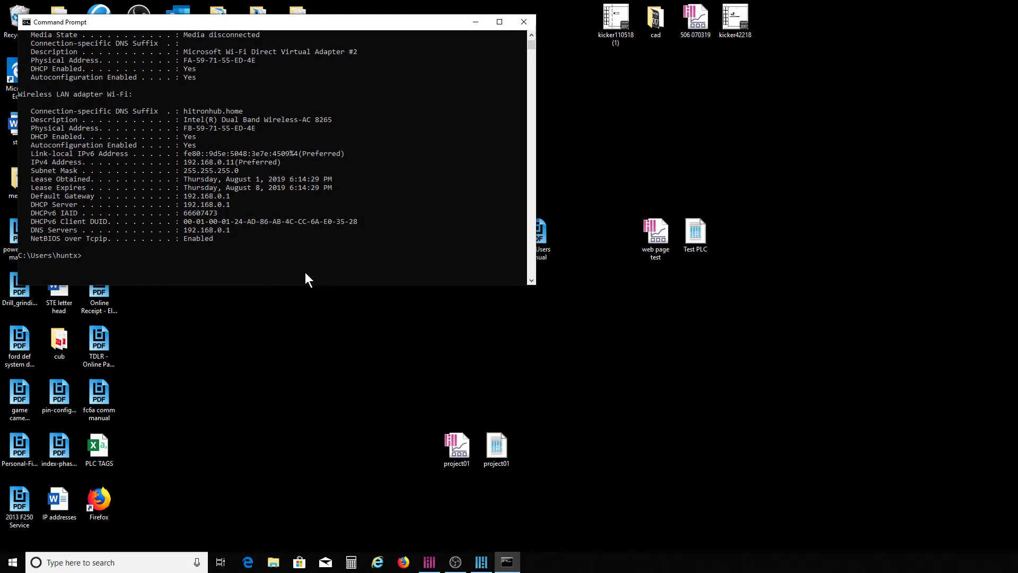
{"action": "type", "text": "ping 192.168.0.5"}
{"action": "key", "text": "Return"}
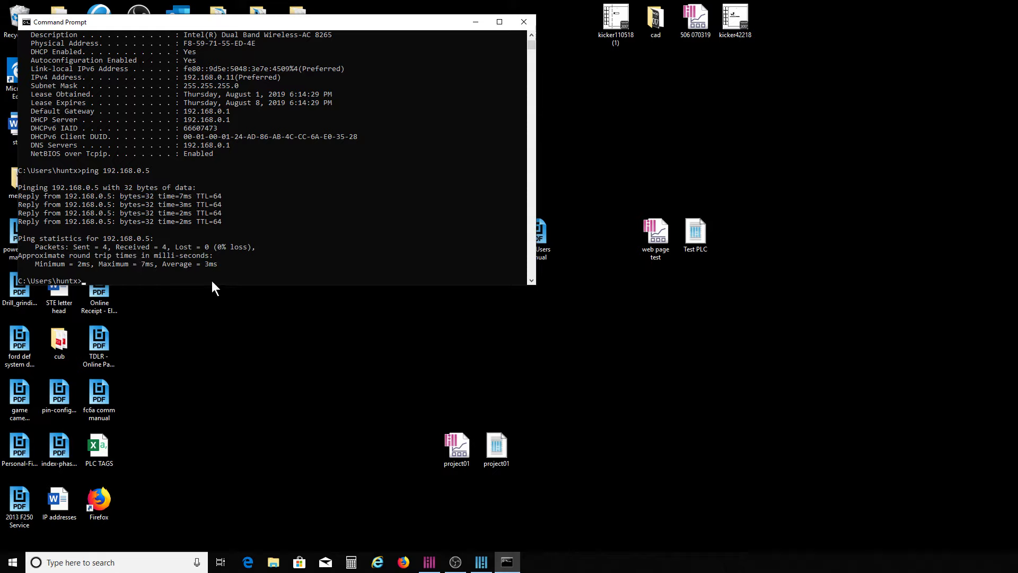
Ping 192.168.0.6 from the Command Prompt to test the connection to the second device
{"action": "type", "text": "ping 192.168.0.6"}
{"action": "key", "text": "Return"}
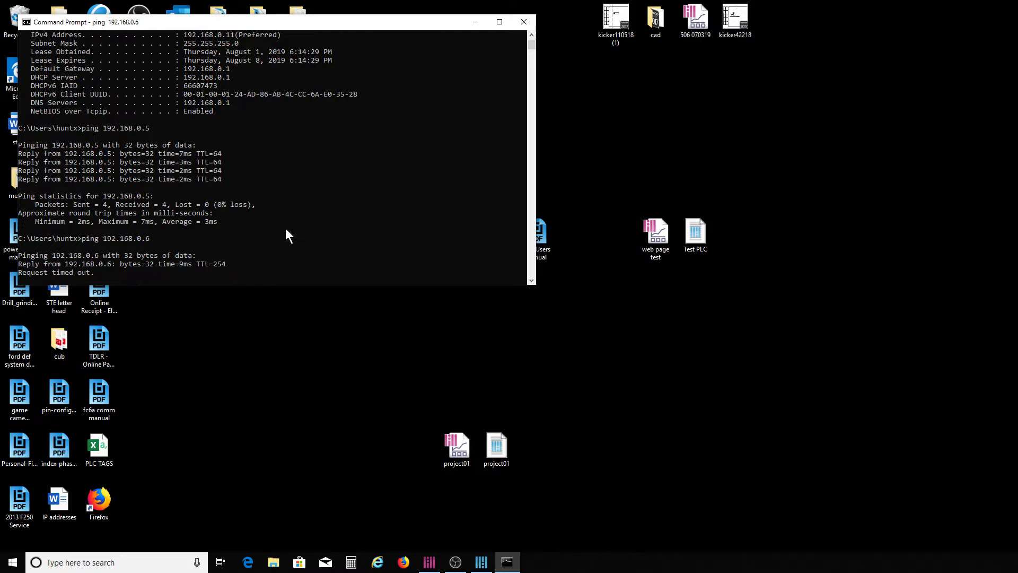
{"action": "scroll", "coordinate": [286, 228], "scroll_direction": "down", "scroll_amount": 2}
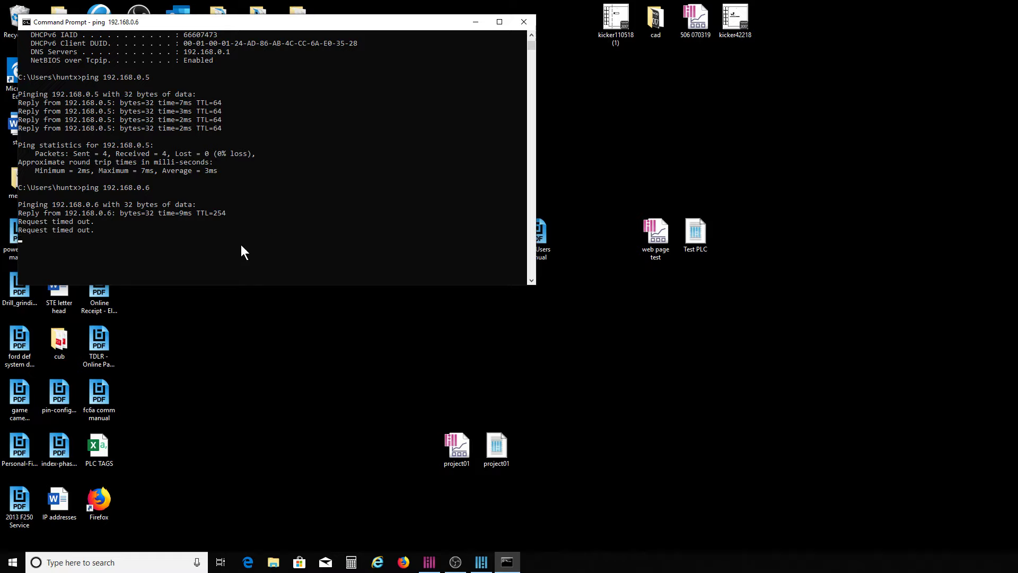
{"action": "type", "text": "pin"}
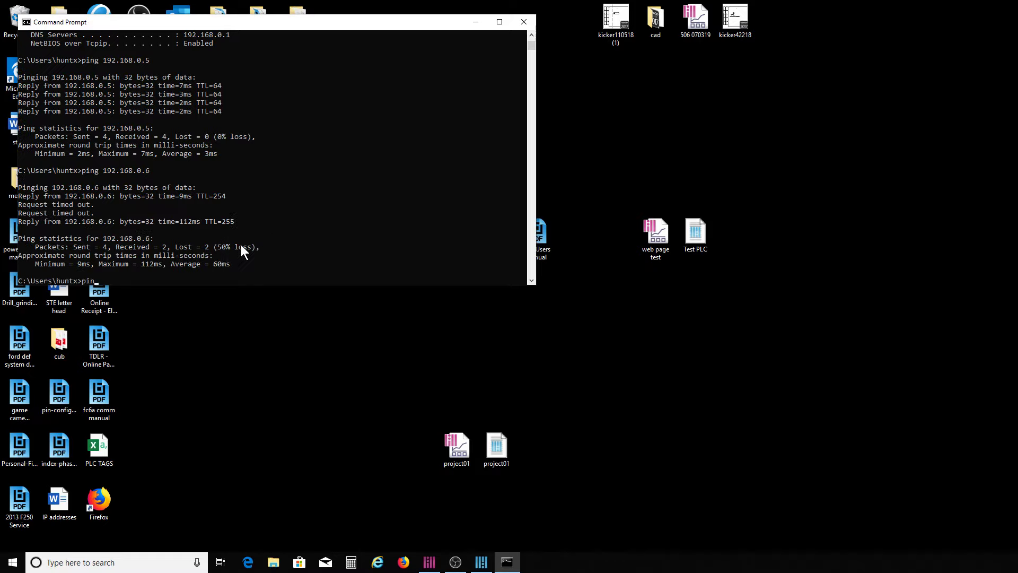
{"action": "scroll", "coordinate": [199, 238], "scroll_direction": "down", "scroll_amount": 1}
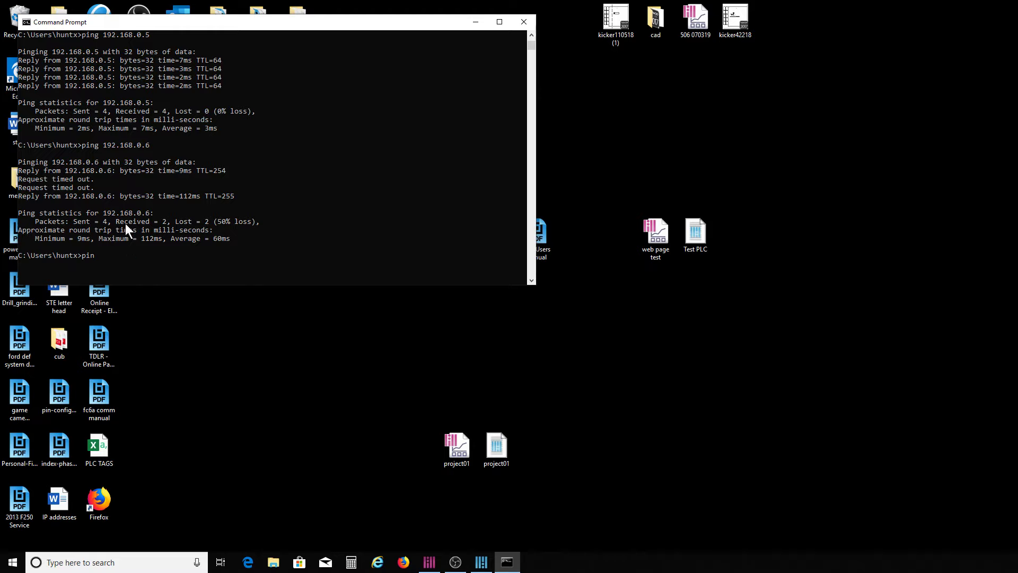
{"action": "key", "text": "BackSpace"}
{"action": "key", "text": "BackSpace"}
{"action": "key", "text": "BackSpace"}
Switch to the "web page test" project in WindO/I-NV4
{"action": "mouse_move", "coordinate": [431, 561]}
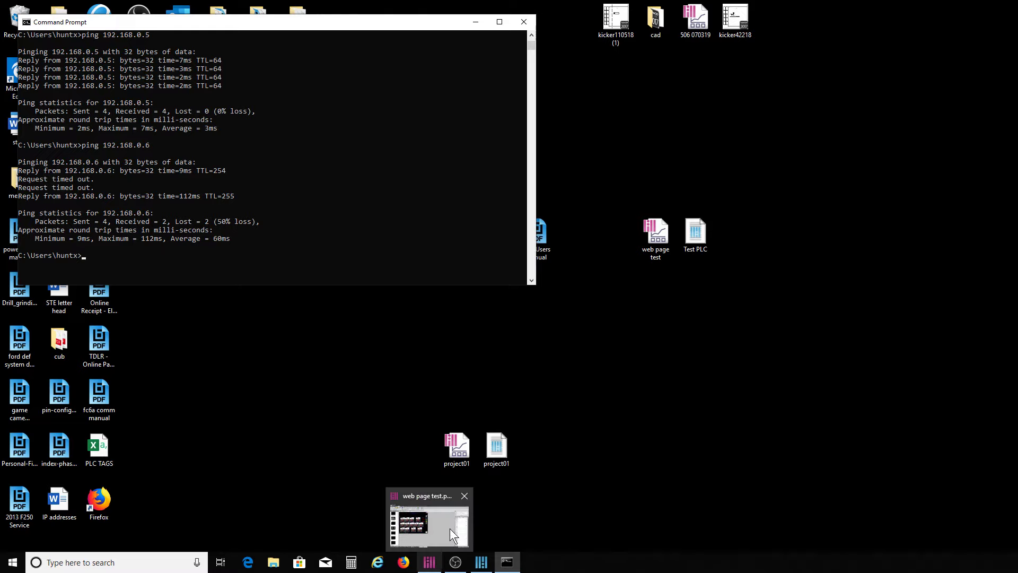
{"action": "left_click", "coordinate": [427, 567]}
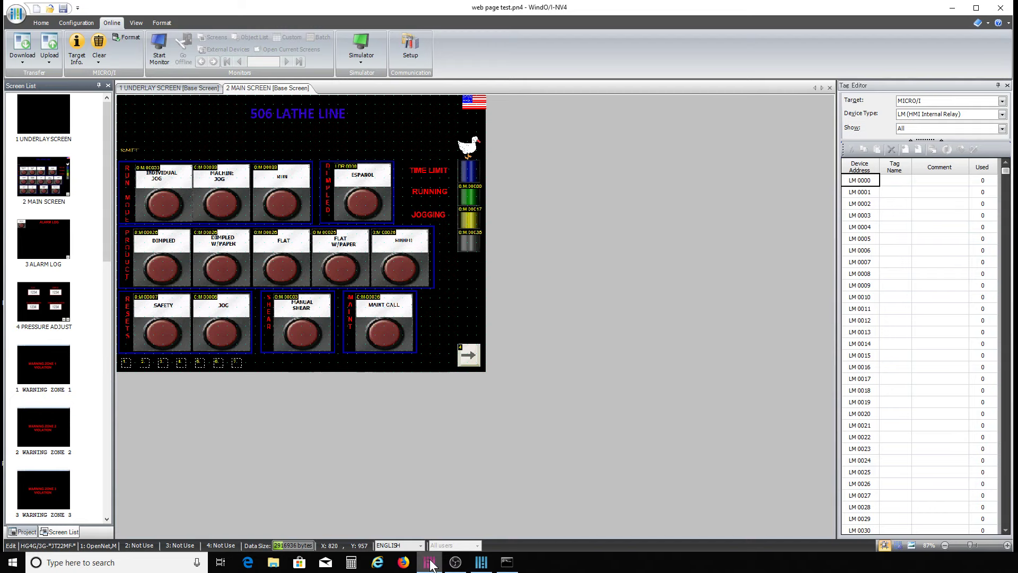
Switch to the Test PLC project in WindLDR and look through the rungs of its main ladder program
{"action": "left_click", "coordinate": [481, 562]}
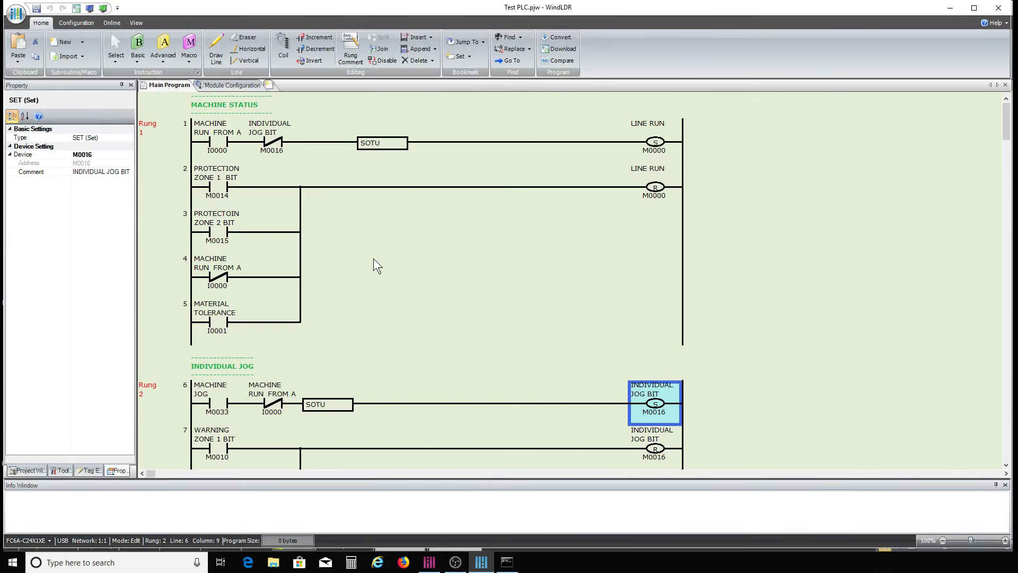
{"action": "scroll", "coordinate": [375, 260], "scroll_direction": "down", "scroll_amount": 10}
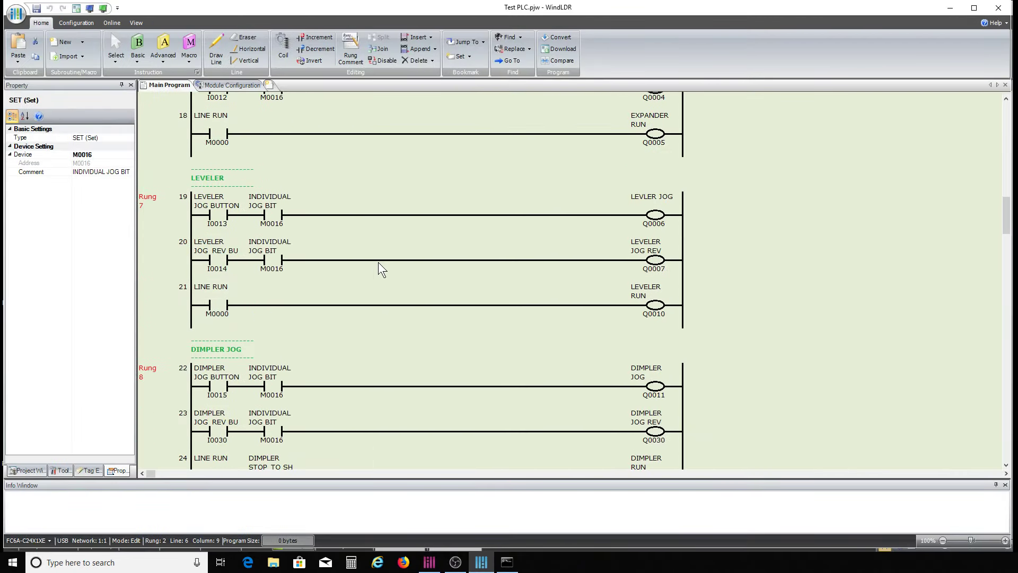
{"action": "scroll", "coordinate": [382, 269], "scroll_direction": "down", "scroll_amount": 3}
{"action": "scroll", "coordinate": [381, 270], "scroll_direction": "up", "scroll_amount": 7}
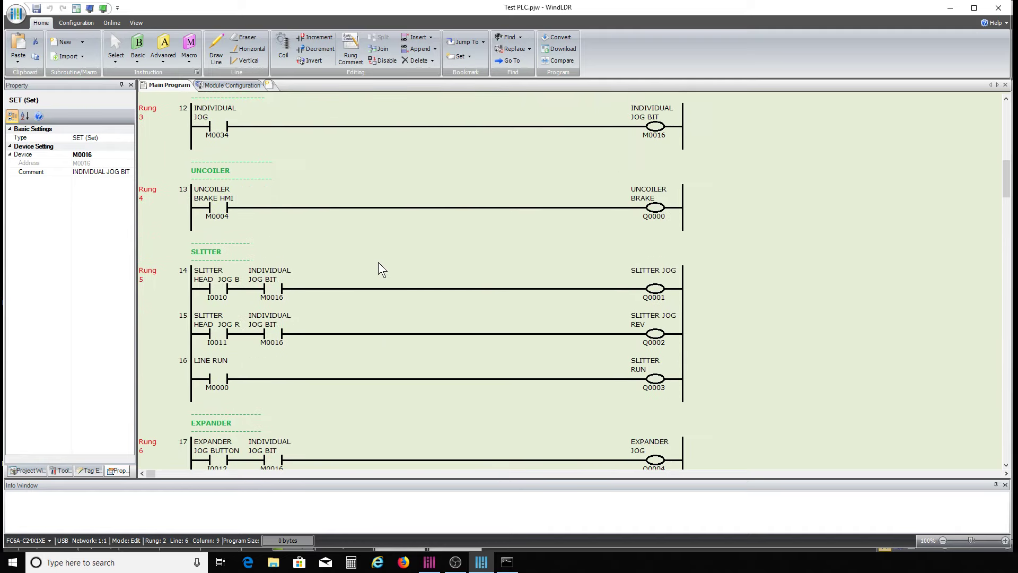
{"action": "scroll", "coordinate": [380, 268], "scroll_direction": "up", "scroll_amount": 7}
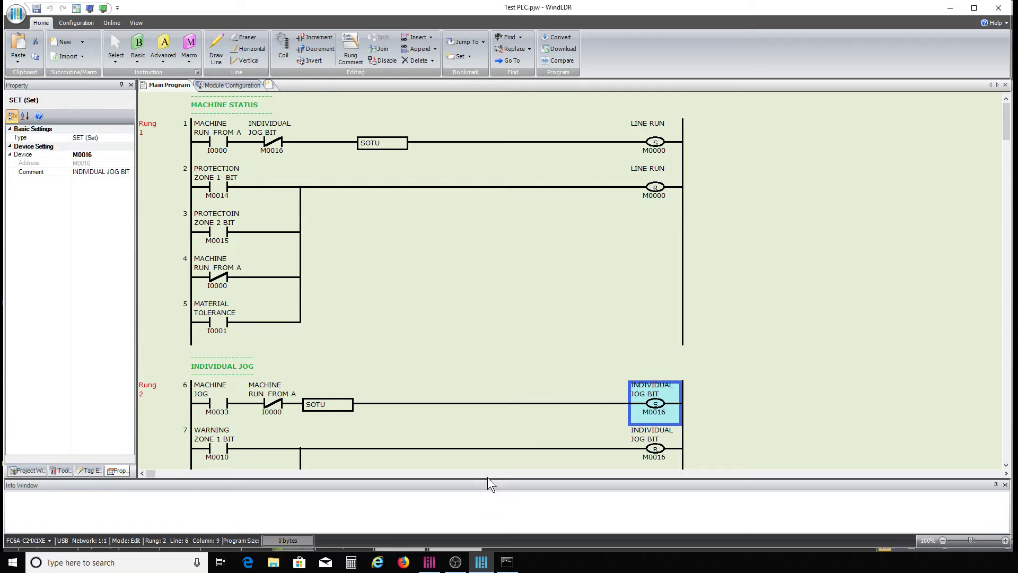
Switch to WindO/I-NV4 and view the alarm log, pressure adjust, warning zone 1 and main screens of the HMI project
{"action": "mouse_move", "coordinate": [428, 565]}
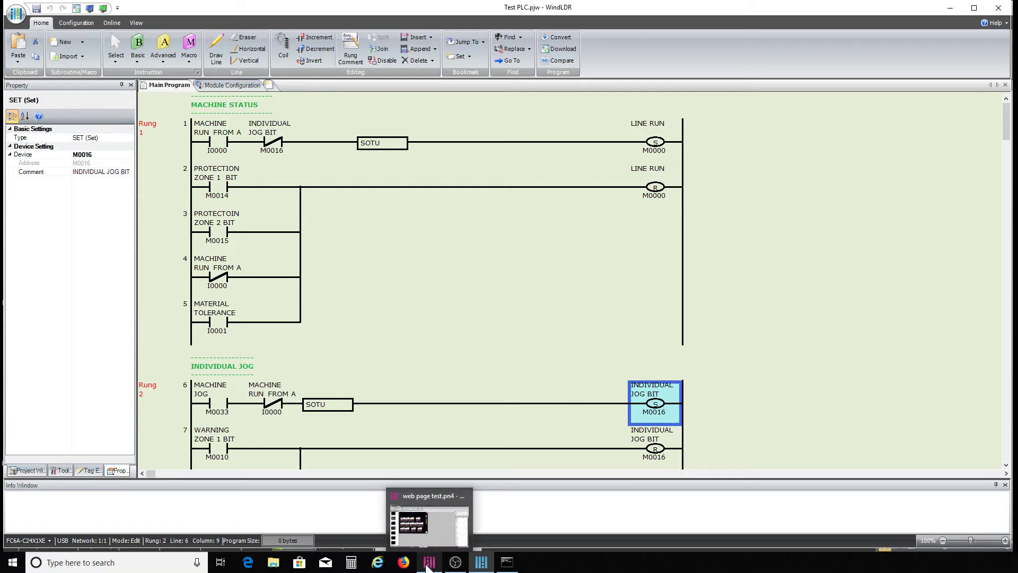
{"action": "left_click", "coordinate": [428, 565]}
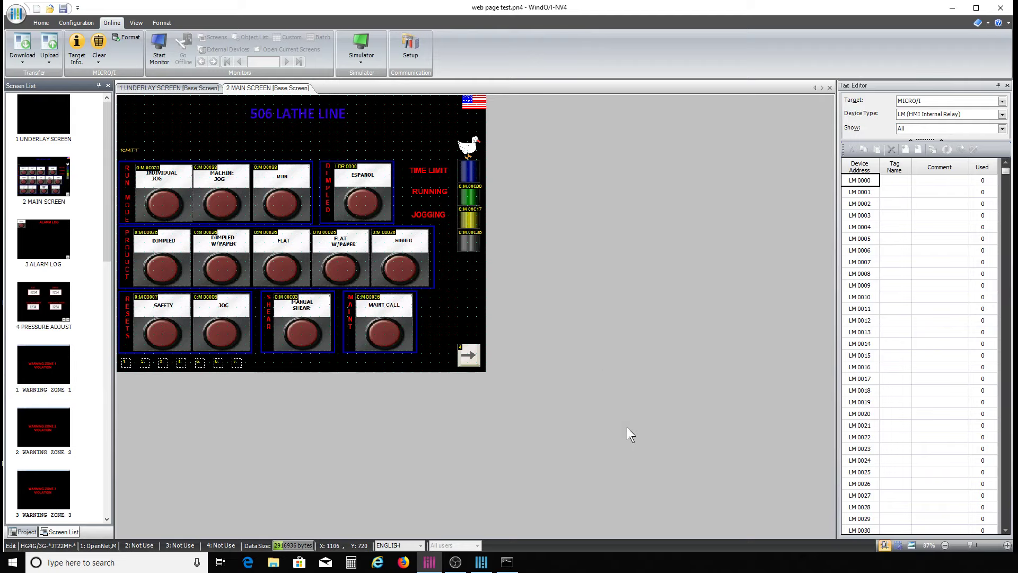
{"action": "left_click", "coordinate": [47, 236]}
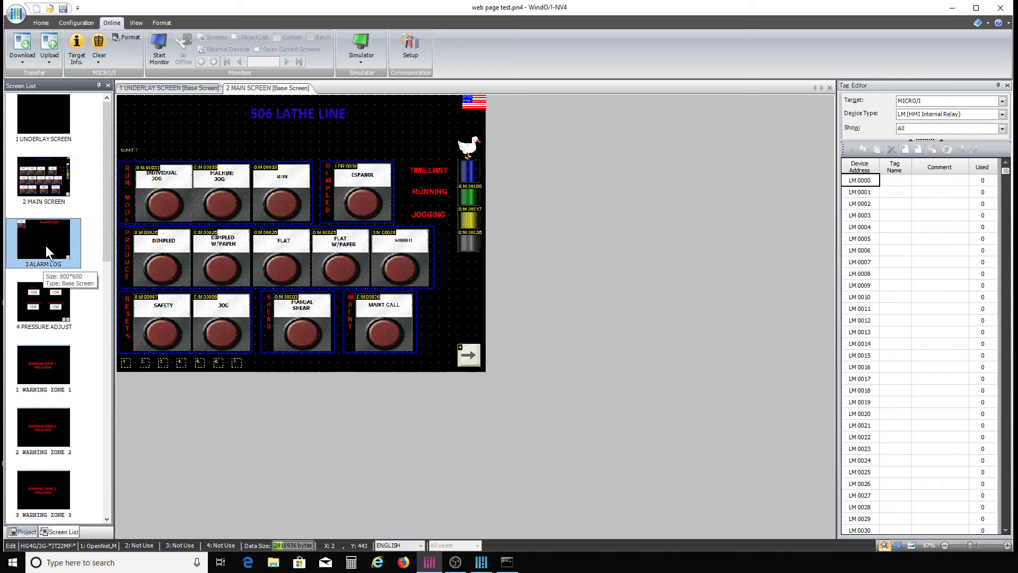
{"action": "double_click", "coordinate": [45, 246]}
{"action": "double_click", "coordinate": [57, 306]}
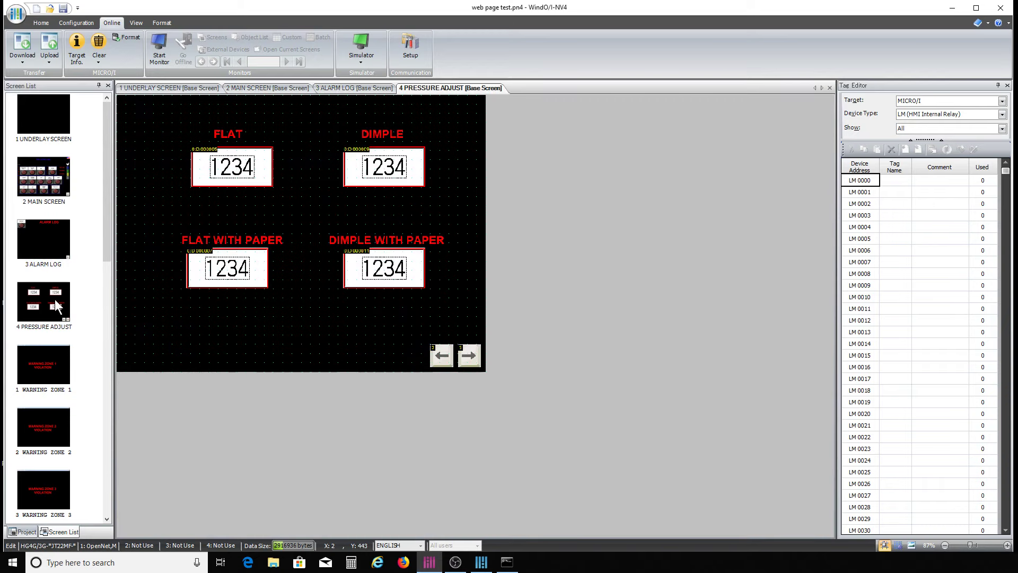
{"action": "left_click", "coordinate": [43, 374]}
{"action": "double_click", "coordinate": [43, 367]}
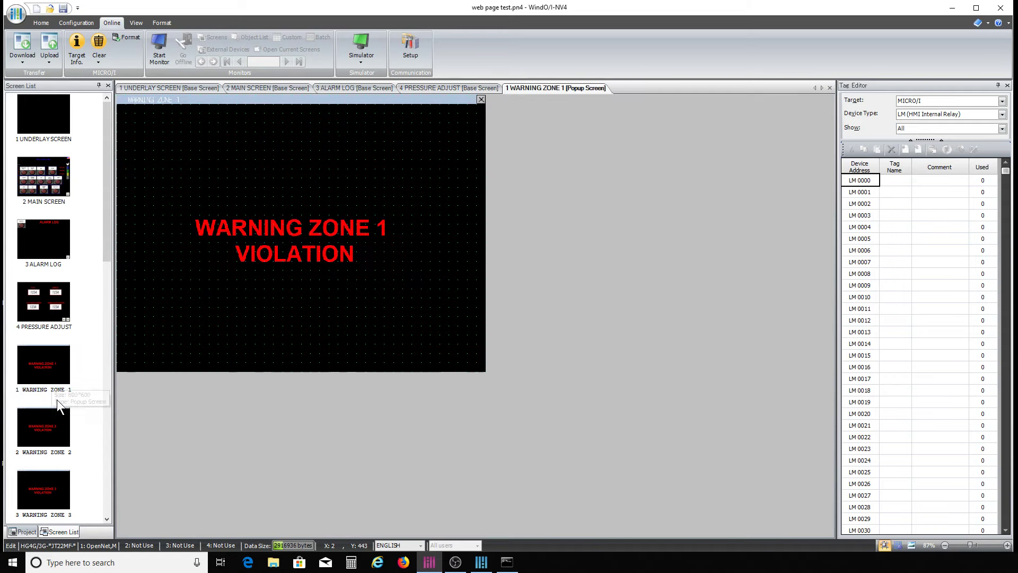
{"action": "scroll", "coordinate": [57, 414], "scroll_direction": "down", "scroll_amount": 5}
{"action": "scroll", "coordinate": [55, 416], "scroll_direction": "up", "scroll_amount": 5}
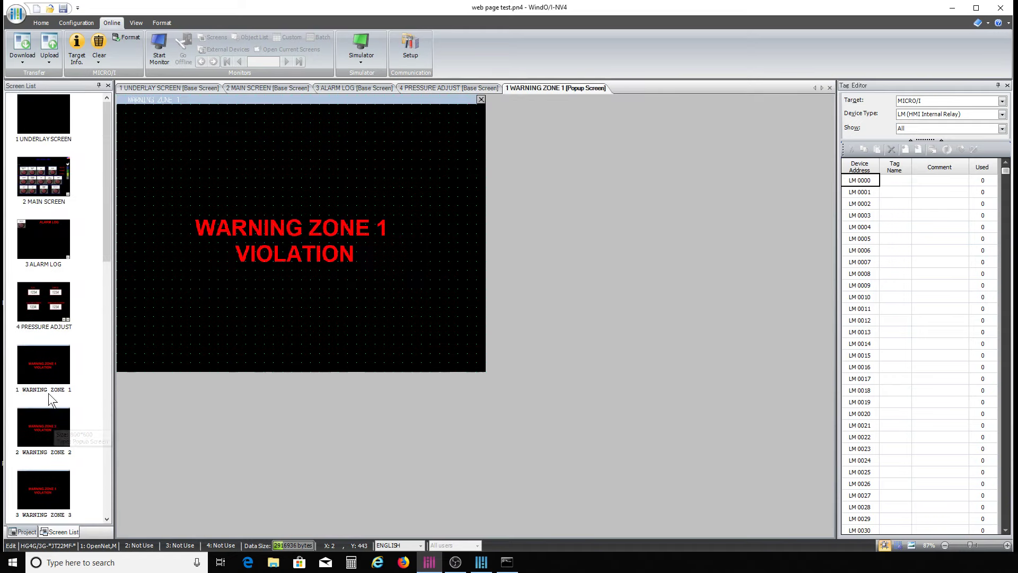
{"action": "double_click", "coordinate": [43, 233]}
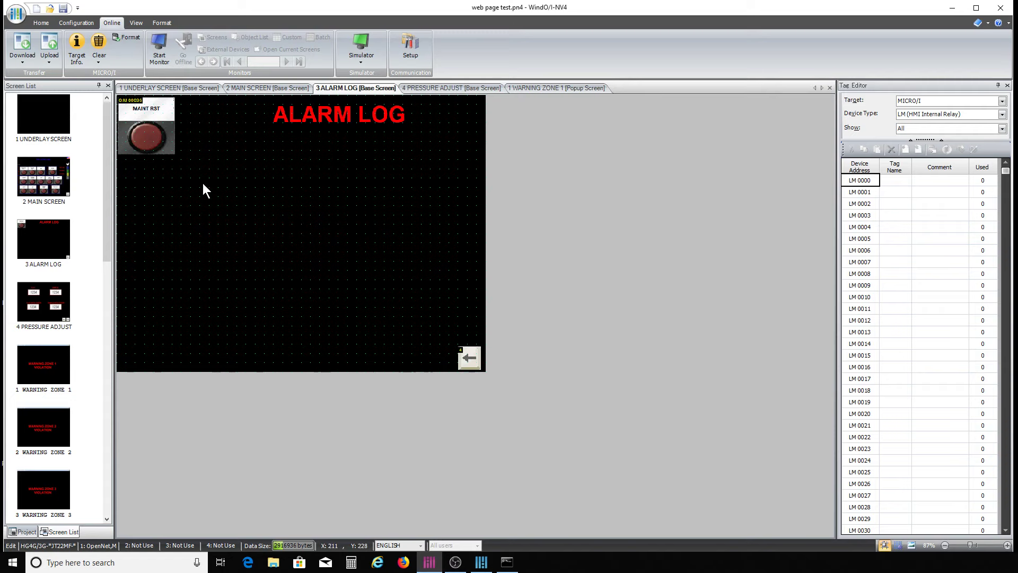
{"action": "double_click", "coordinate": [36, 176]}
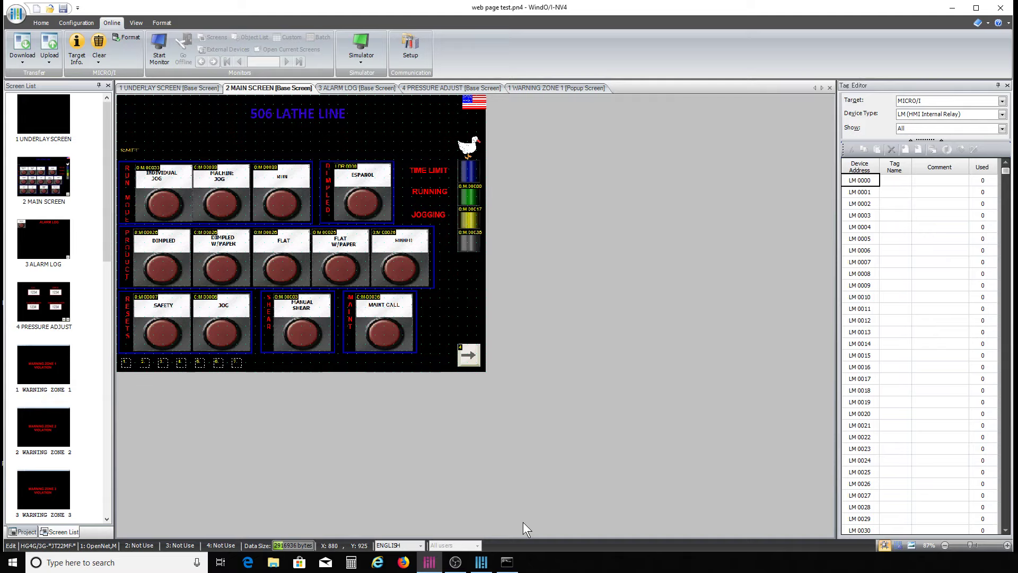
Switch to WindLDR and review the Machine Status and Individual Jog rungs of the ladder program
{"action": "left_click", "coordinate": [481, 562]}
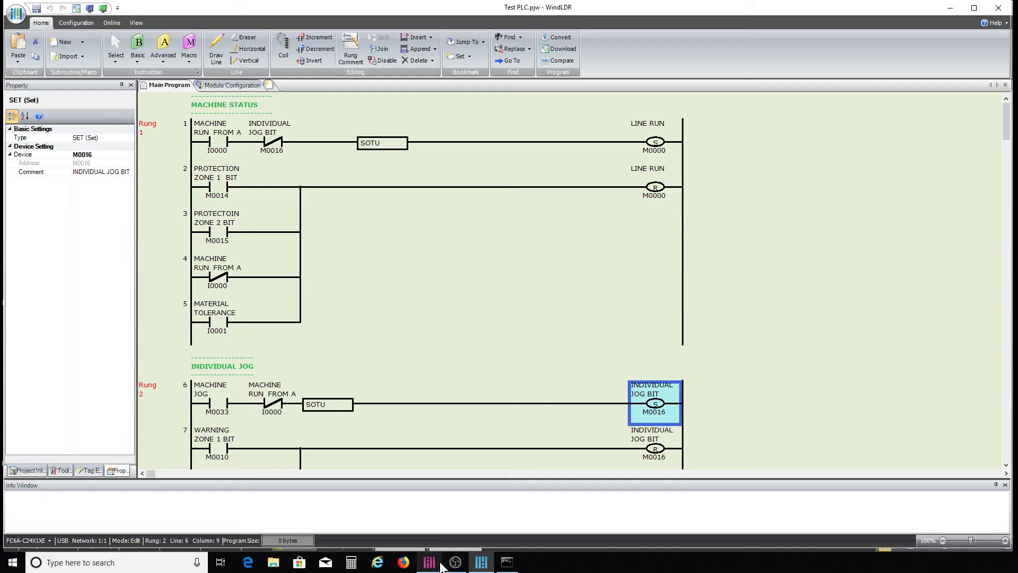
{"action": "mouse_move", "coordinate": [428, 552]}
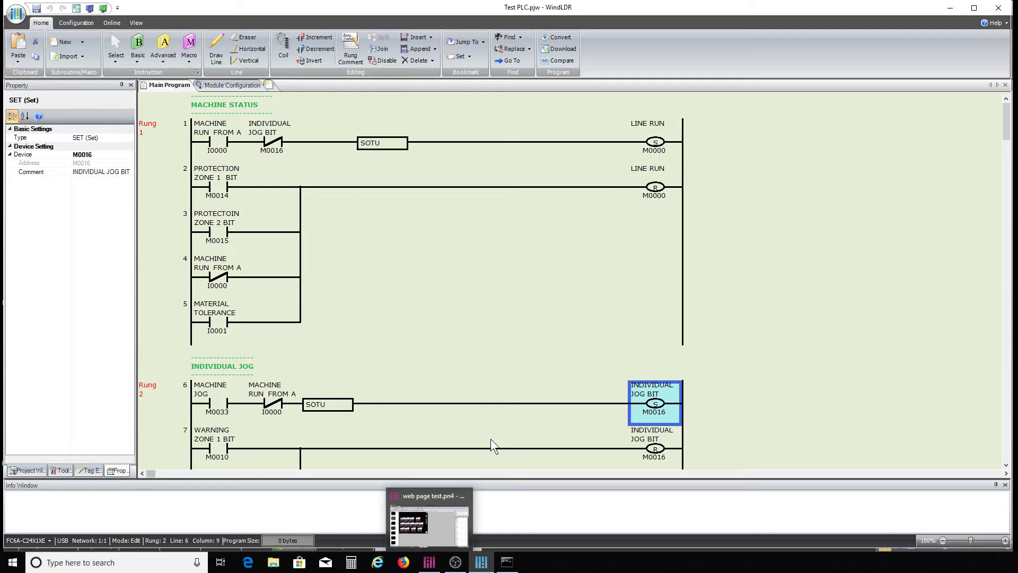
{"action": "scroll", "coordinate": [527, 279], "scroll_direction": "down", "scroll_amount": 3}
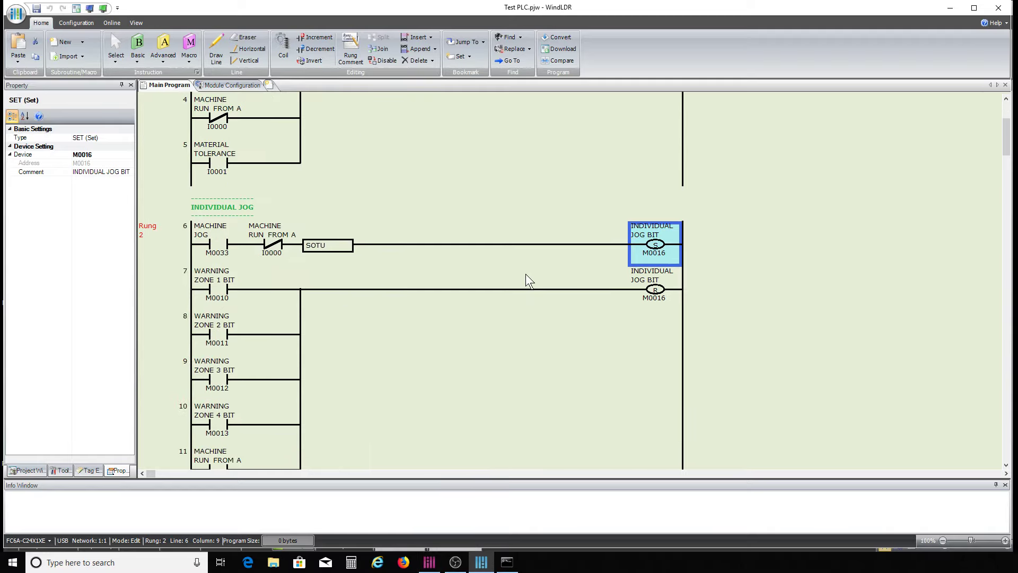
{"action": "scroll", "coordinate": [502, 322], "scroll_direction": "up", "scroll_amount": 3}
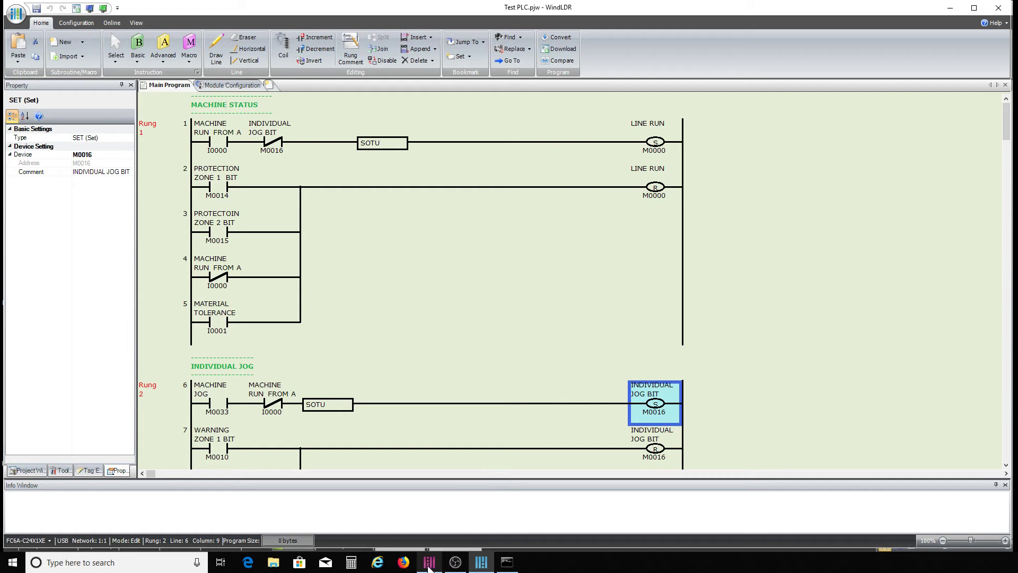
Switch to WindO/I-NV4, open the project settings and review the Ethernet communication interface's IP settings
{"action": "left_click", "coordinate": [430, 562]}
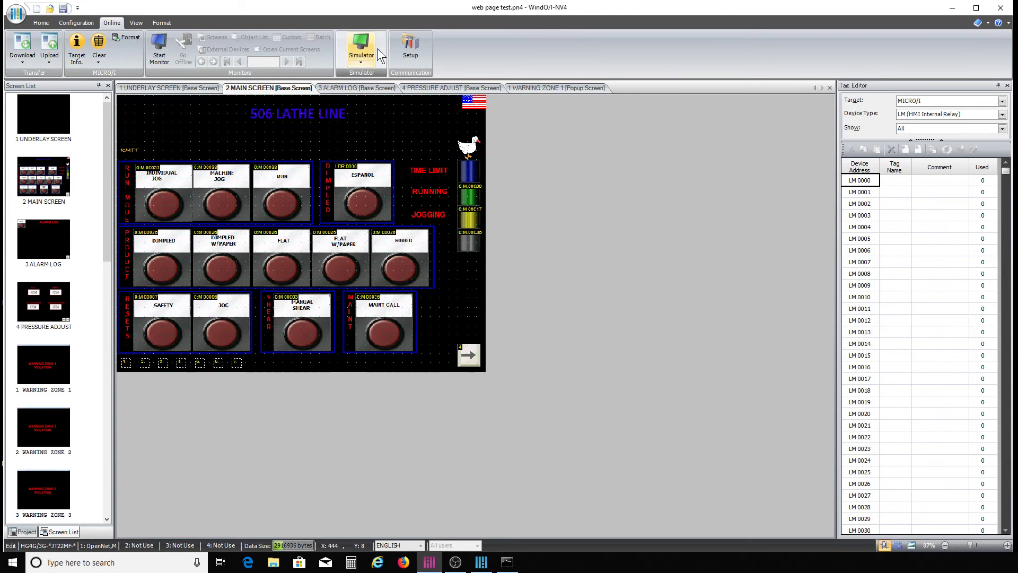
{"action": "left_click", "coordinate": [71, 24]}
{"action": "left_click", "coordinate": [18, 47]}
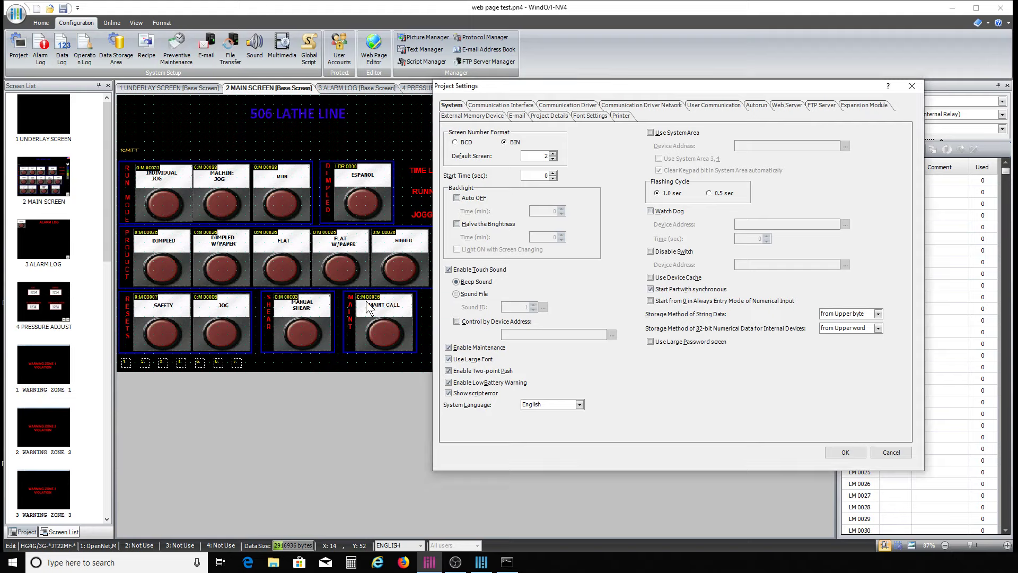
{"action": "left_click", "coordinate": [494, 105]}
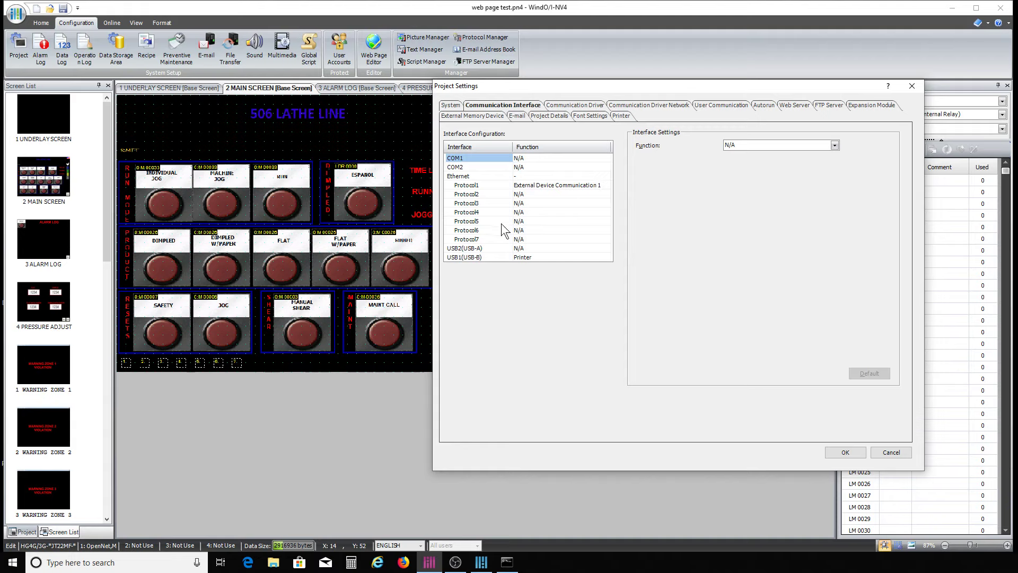
{"action": "left_click", "coordinate": [522, 180]}
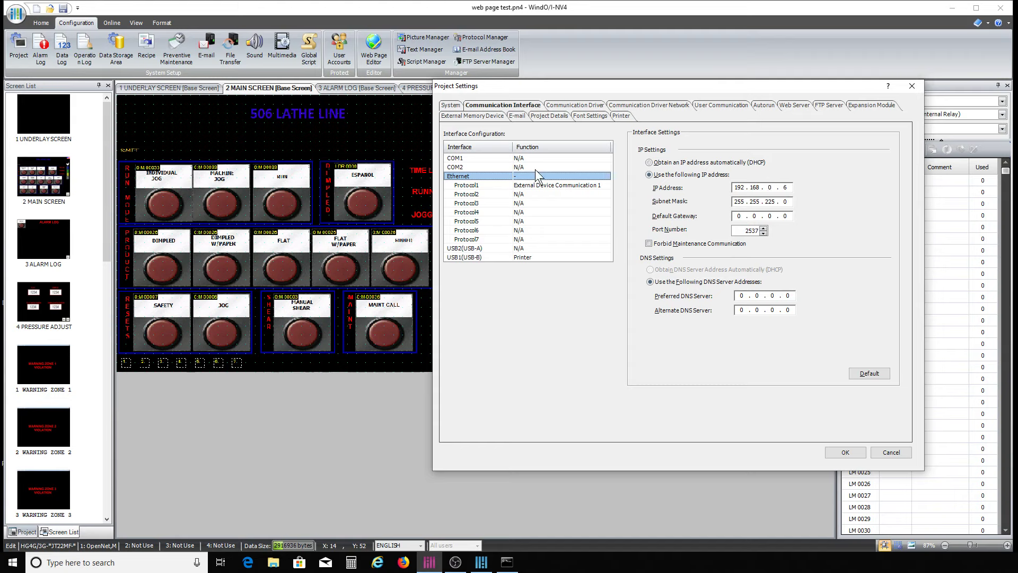
Choose OpenNet,MICROSmart,SmartAXIS Pro/Lite(Ethernet) as the communication driver for External Device Communication 1
{"action": "left_click", "coordinate": [587, 104]}
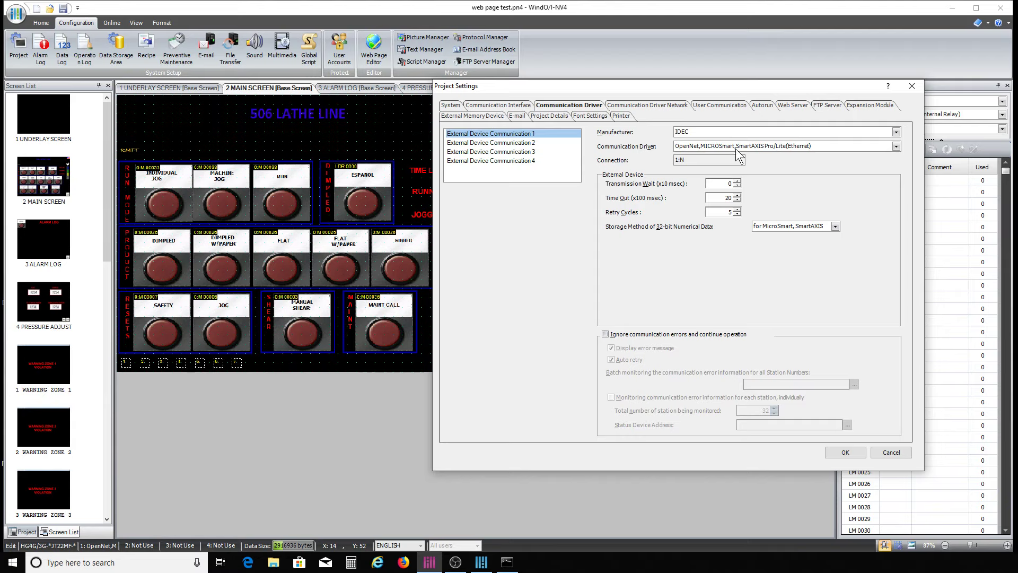
{"action": "left_click", "coordinate": [895, 149]}
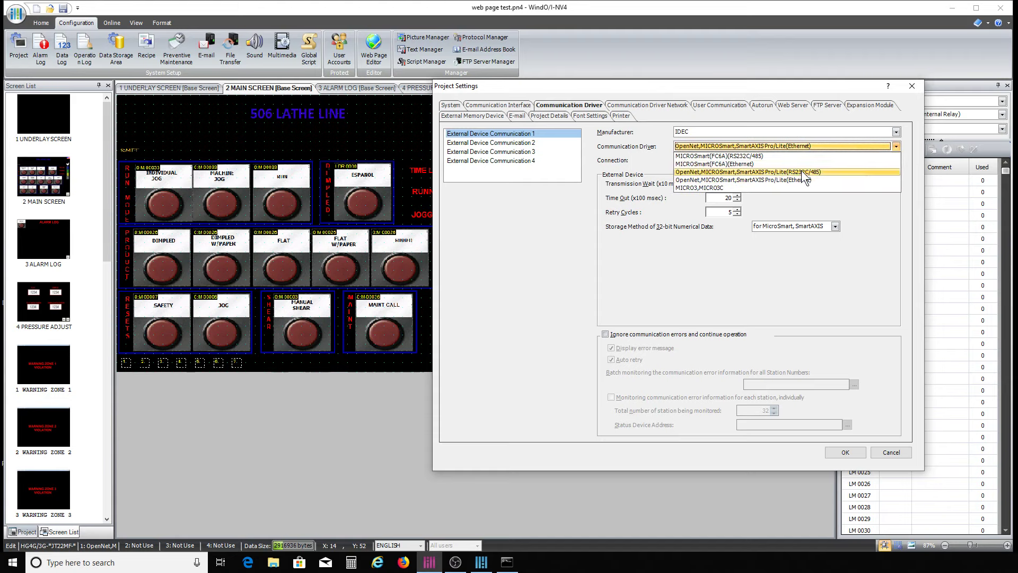
{"action": "left_click", "coordinate": [805, 180]}
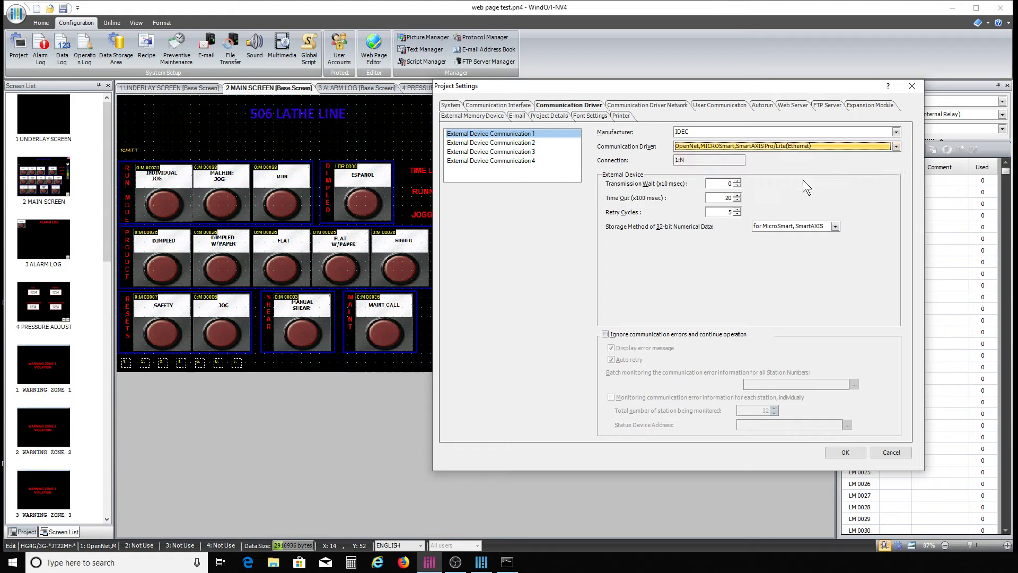
Set the IP address of external device 0 in the communication driver network to 192.168.0.5 and apply the project settings
{"action": "left_click", "coordinate": [637, 108]}
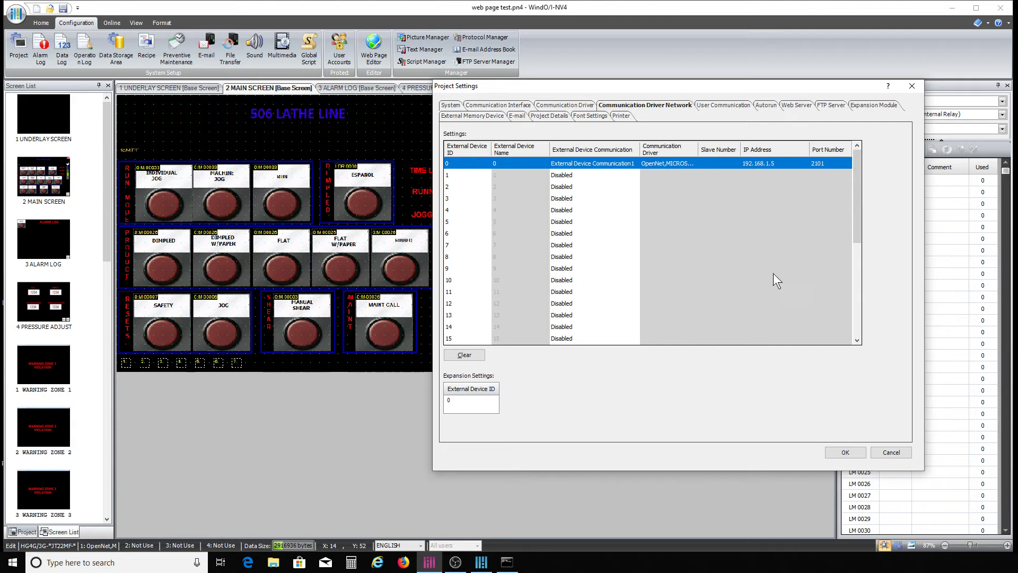
{"action": "left_click", "coordinate": [763, 163]}
{"action": "double_click", "coordinate": [777, 162]}
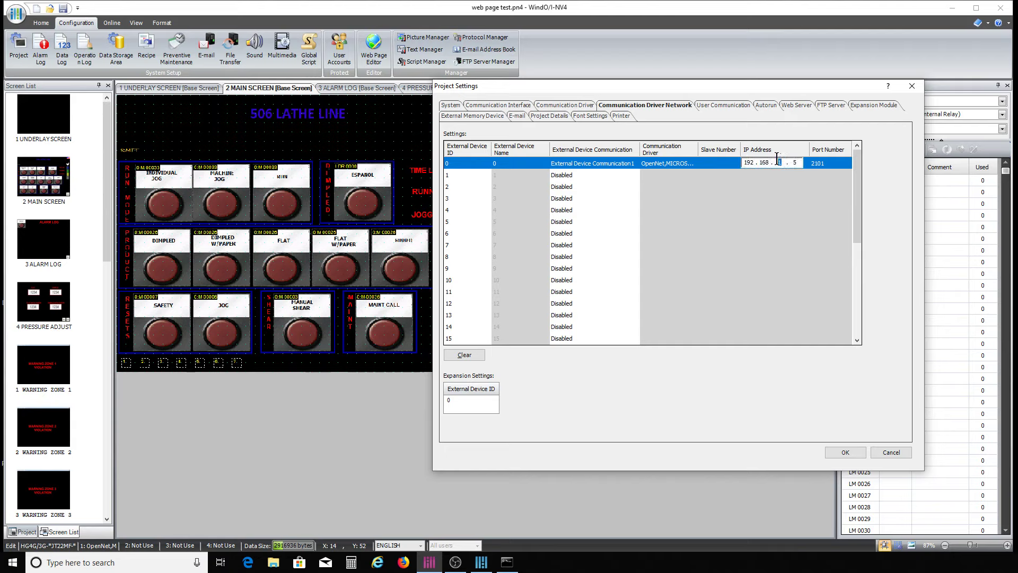
{"action": "type", "text": "0"}
{"action": "left_click", "coordinate": [845, 452]}
Reopen the project settings and review the communication driver network, user communication and web server settings
{"action": "left_click", "coordinate": [18, 47]}
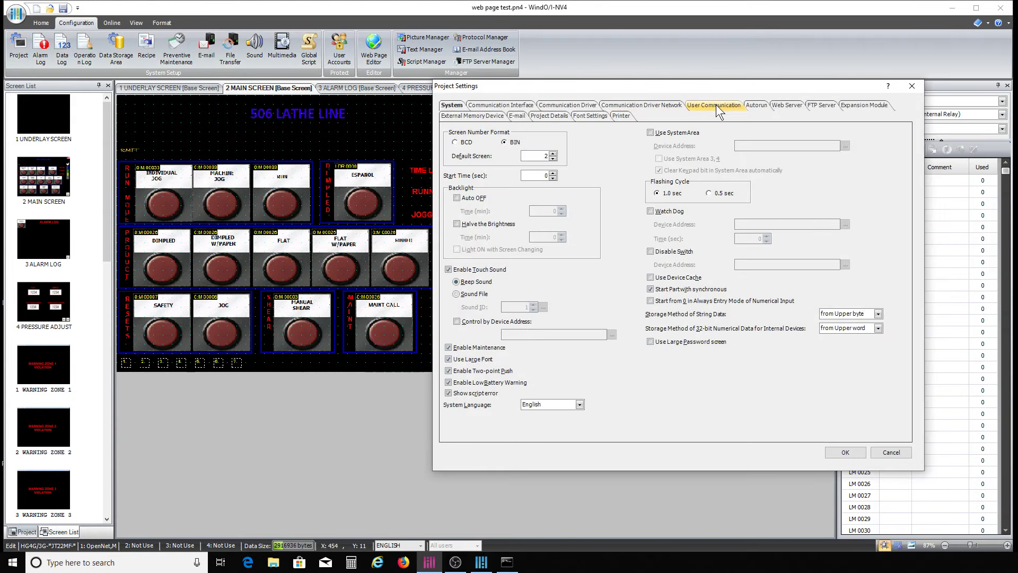
{"action": "left_click", "coordinate": [657, 107]}
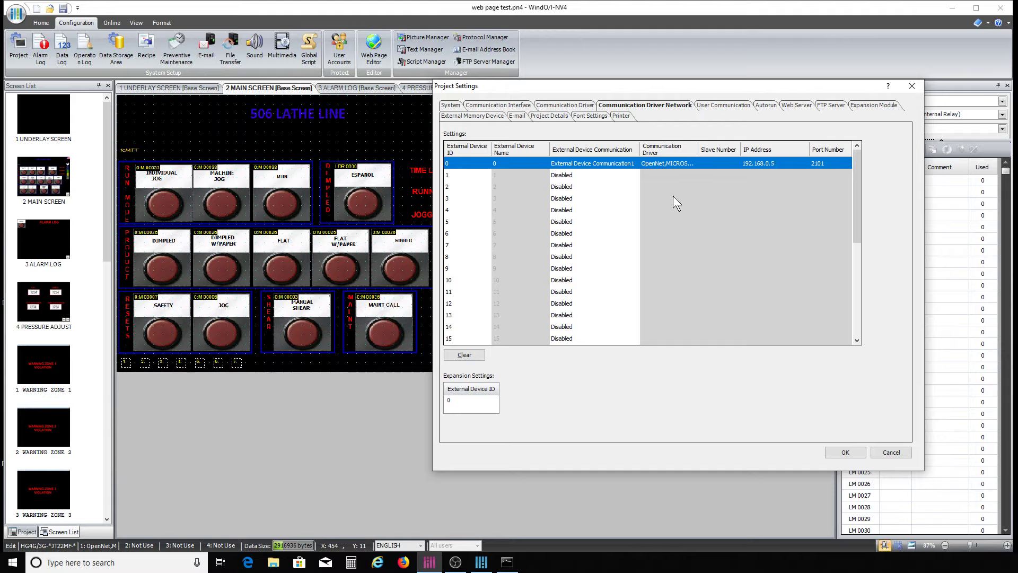
{"action": "left_click", "coordinate": [712, 107]}
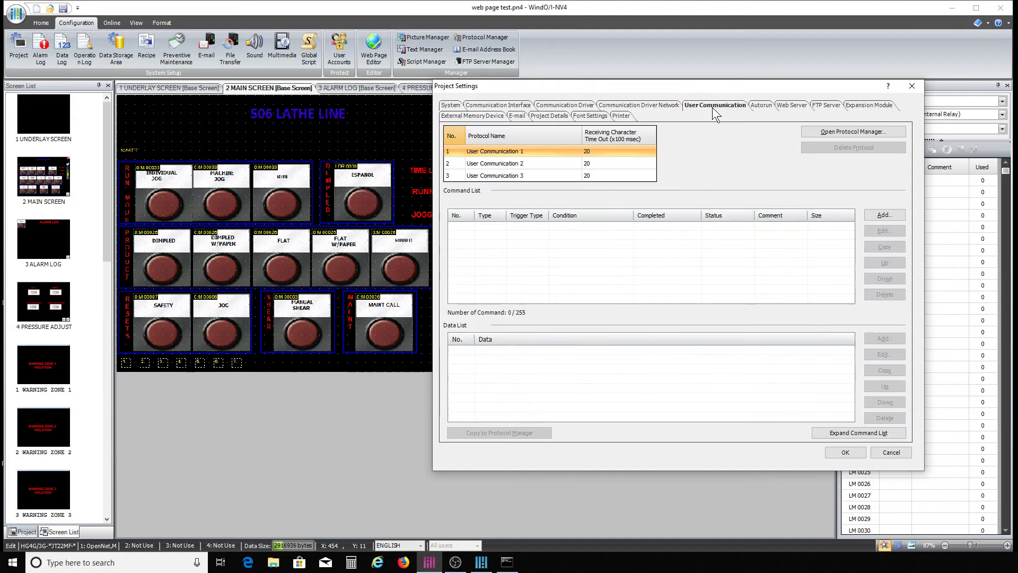
{"action": "left_click", "coordinate": [761, 106]}
{"action": "left_click", "coordinate": [788, 106]}
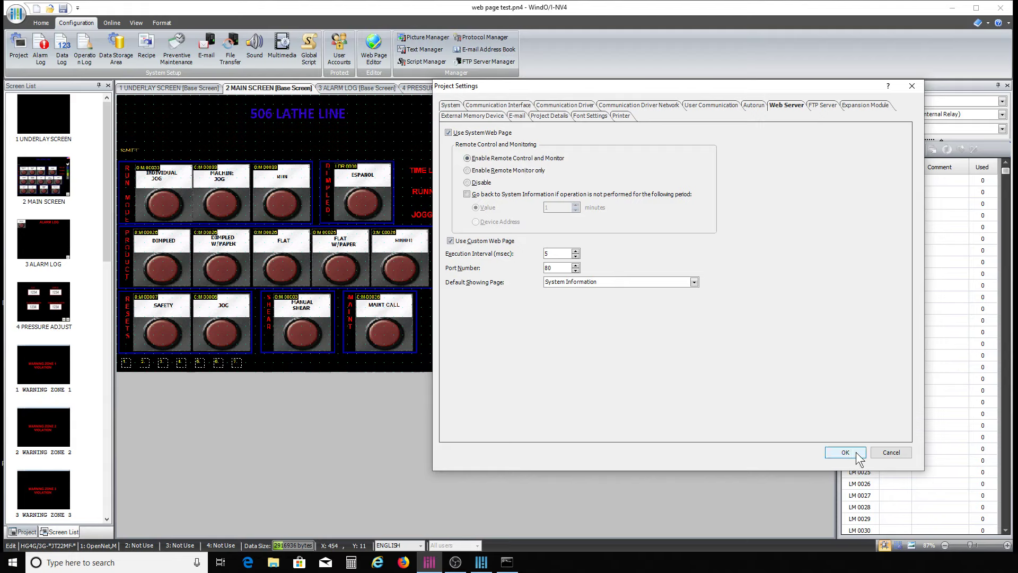
{"action": "left_click", "coordinate": [832, 451]}
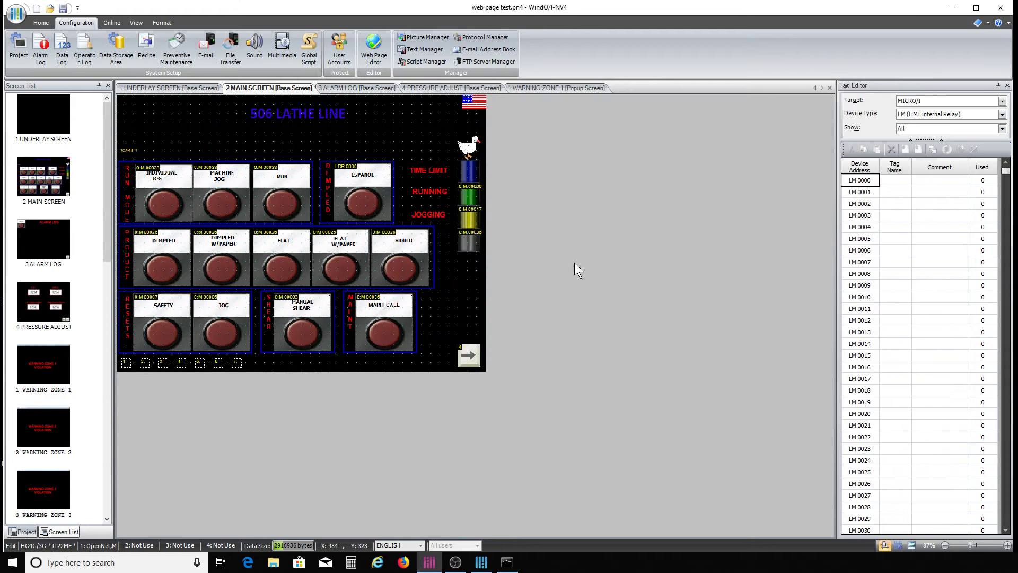
Set the PLC communication method in WindLDR to Ethernet and return to the HMI project in WindO/I-NV4
{"action": "left_click", "coordinate": [479, 563]}
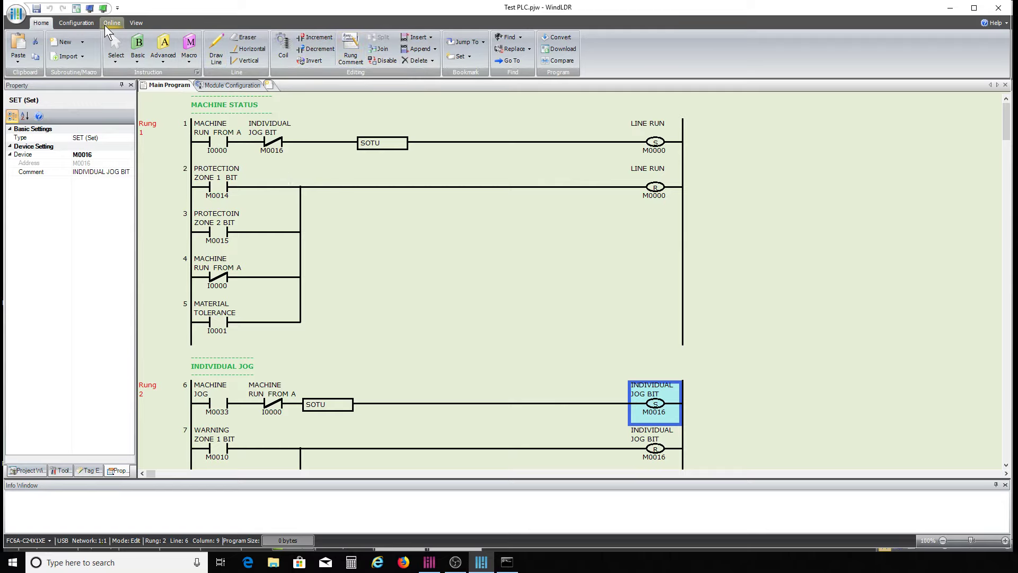
{"action": "left_click", "coordinate": [111, 22]}
{"action": "left_click", "coordinate": [467, 47]}
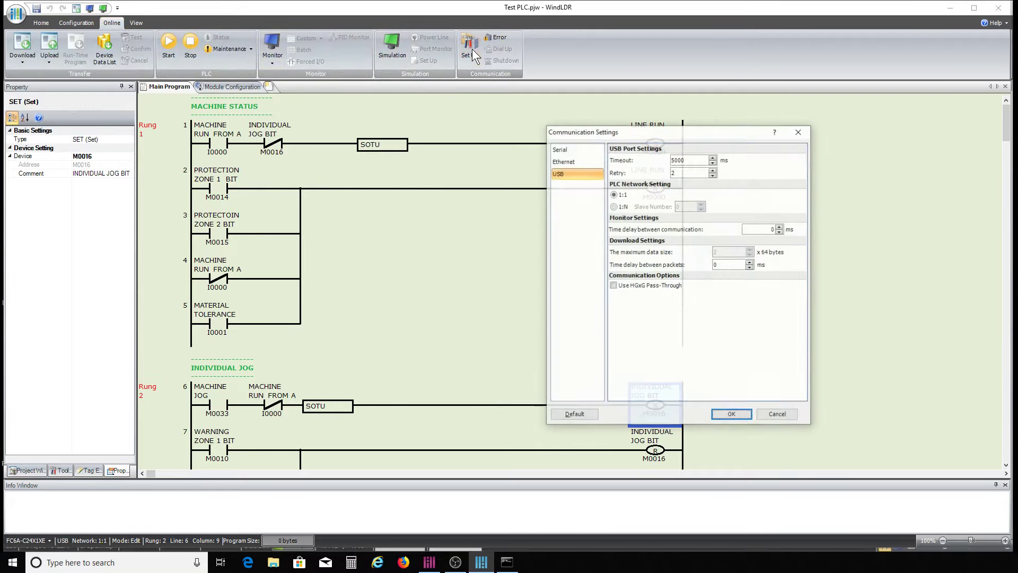
{"action": "left_click", "coordinate": [571, 161]}
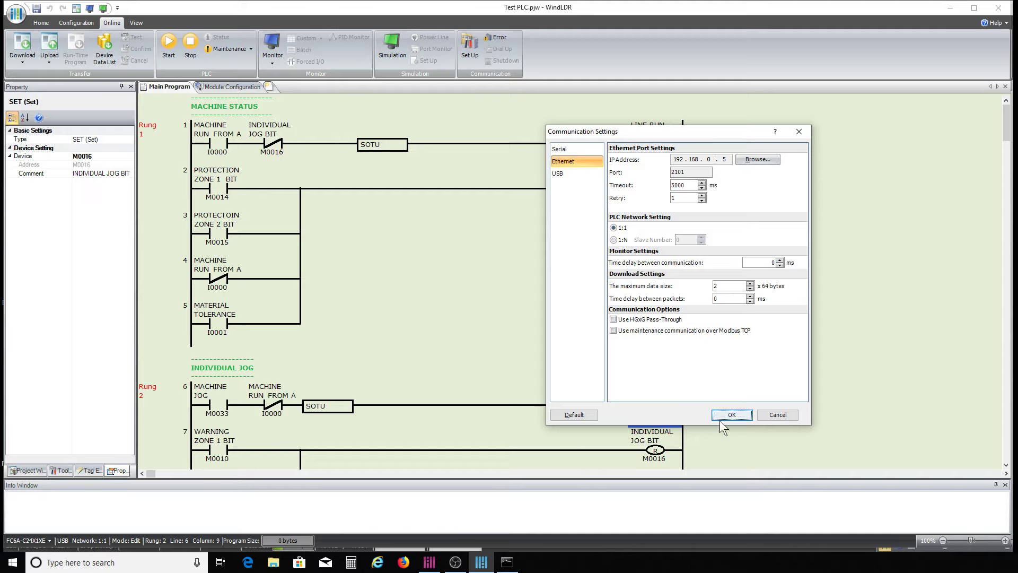
{"action": "left_click", "coordinate": [736, 413]}
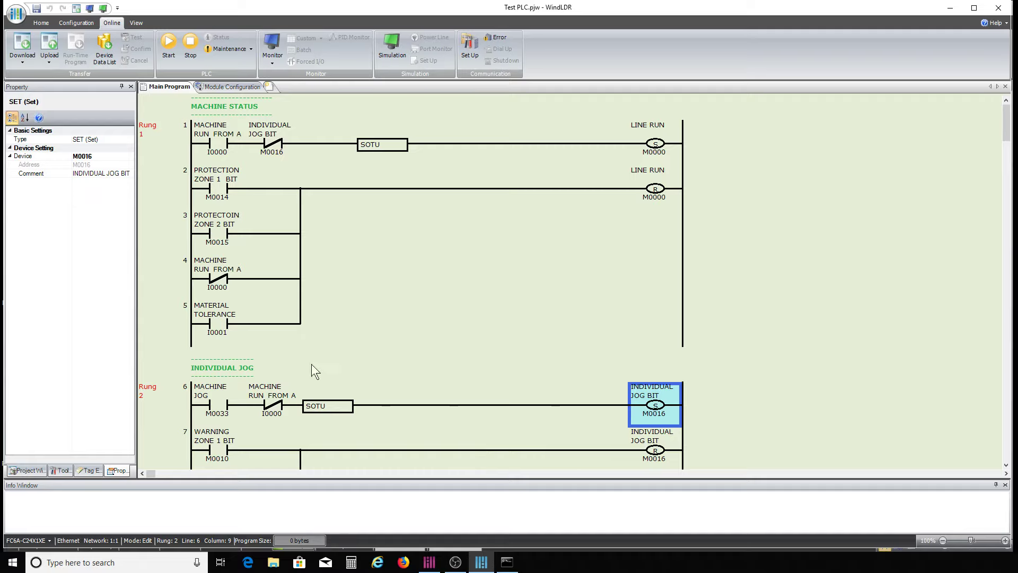
{"action": "left_click", "coordinate": [951, 9]}
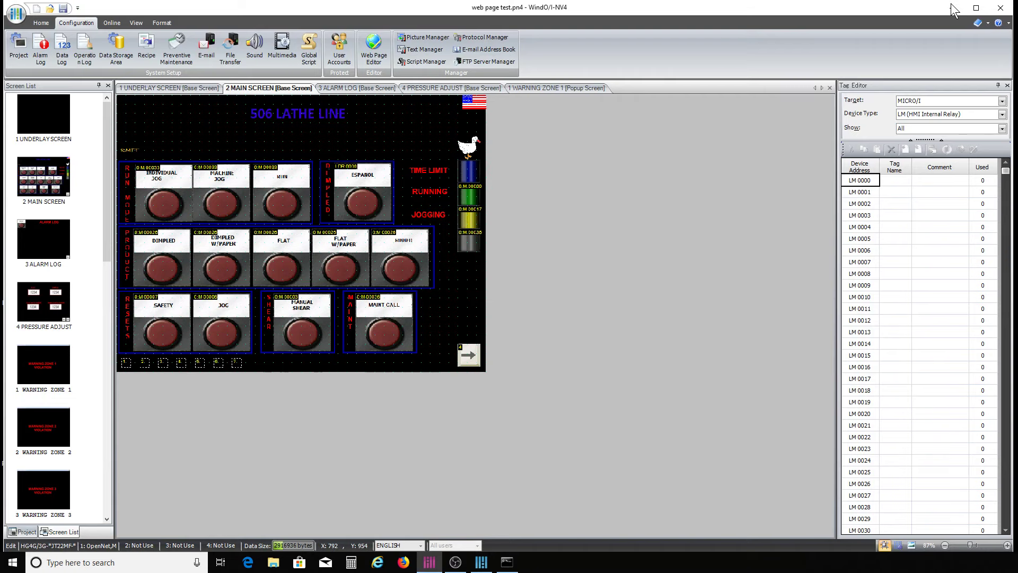
Minimize the HMI project, switch to Internet Explorer and close the Command Prompt window
{"action": "left_click", "coordinate": [952, 8]}
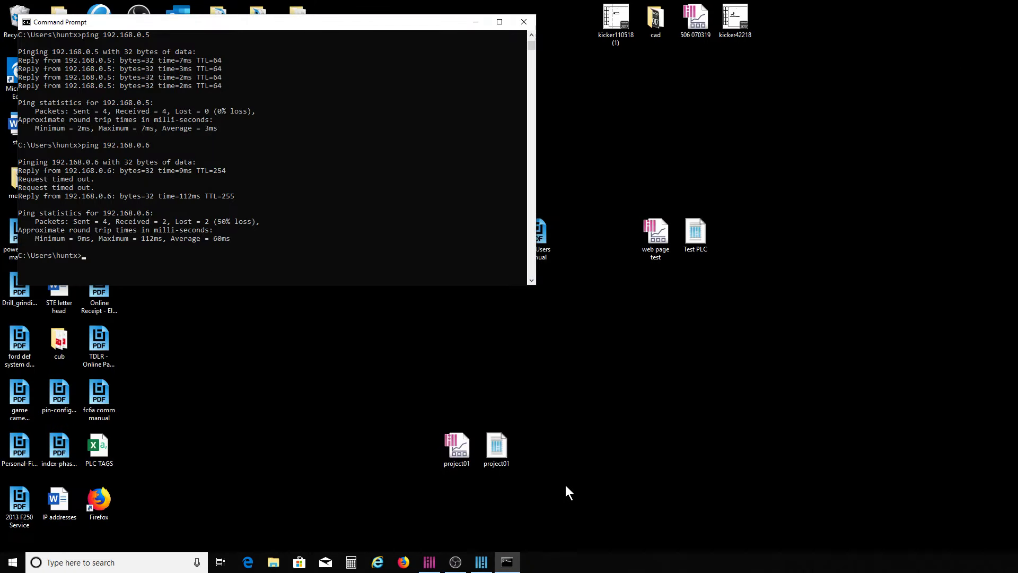
{"action": "left_click", "coordinate": [429, 562]}
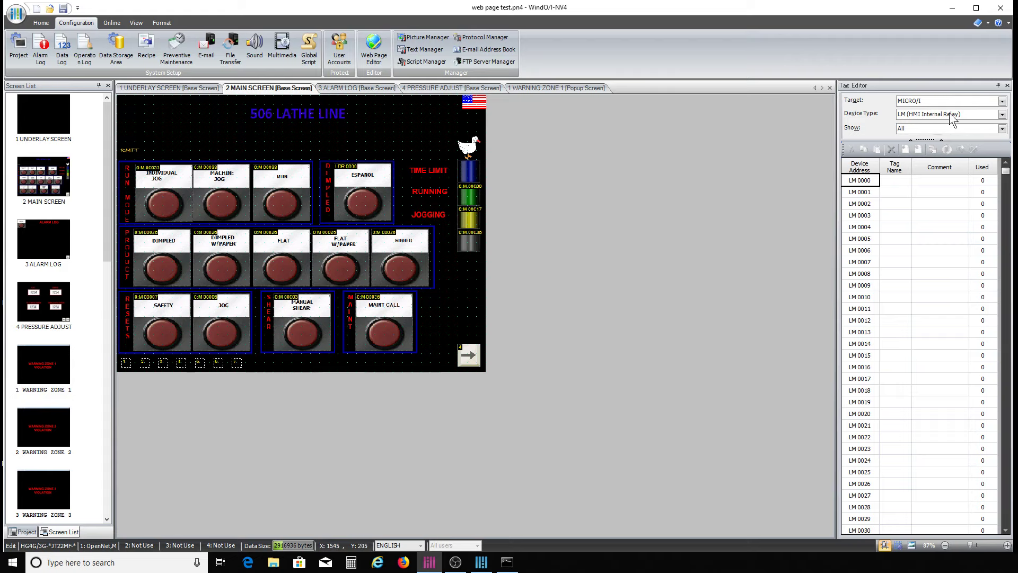
{"action": "left_click", "coordinate": [952, 8]}
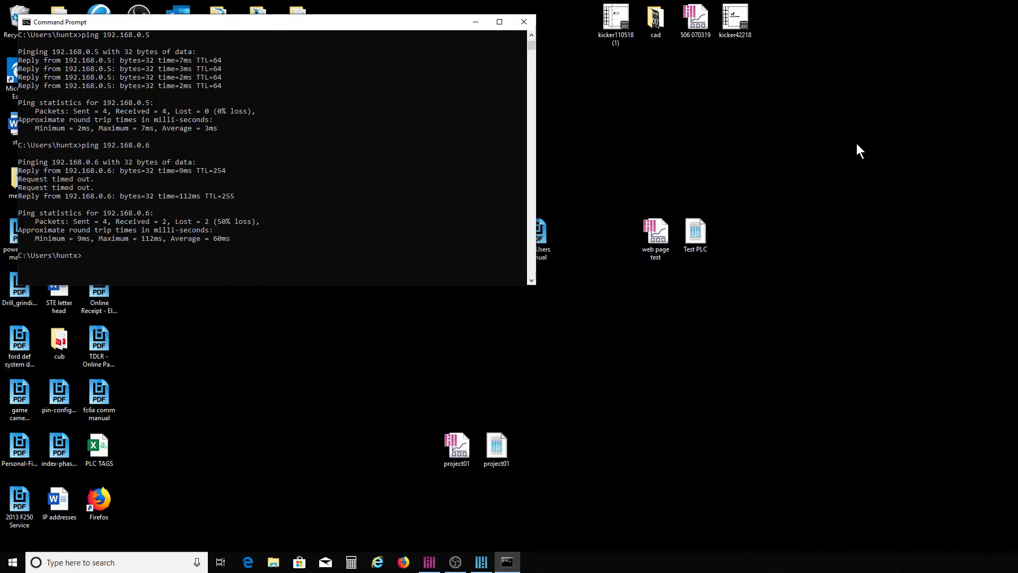
{"action": "left_click", "coordinate": [377, 564]}
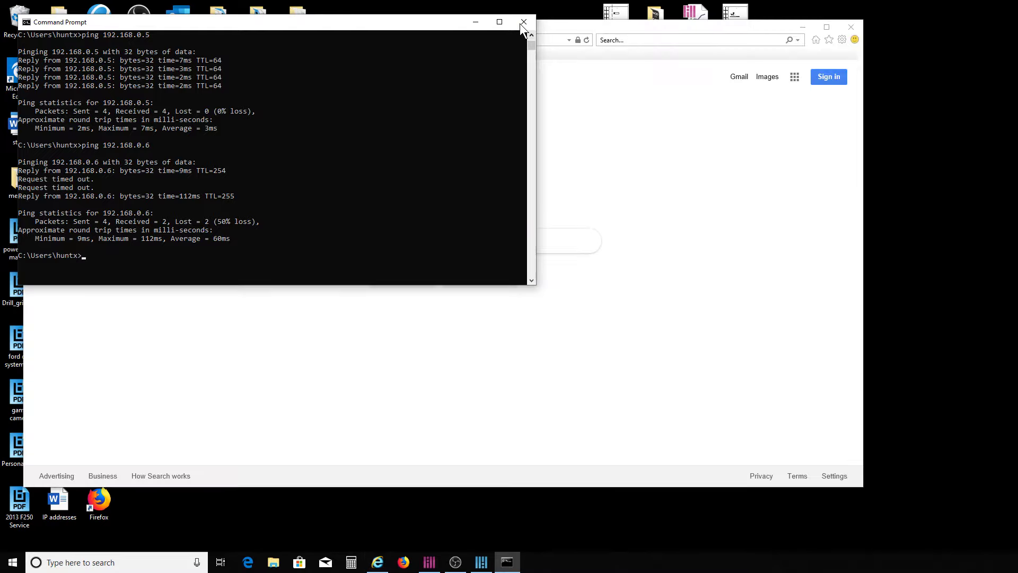
{"action": "left_click", "coordinate": [520, 23]}
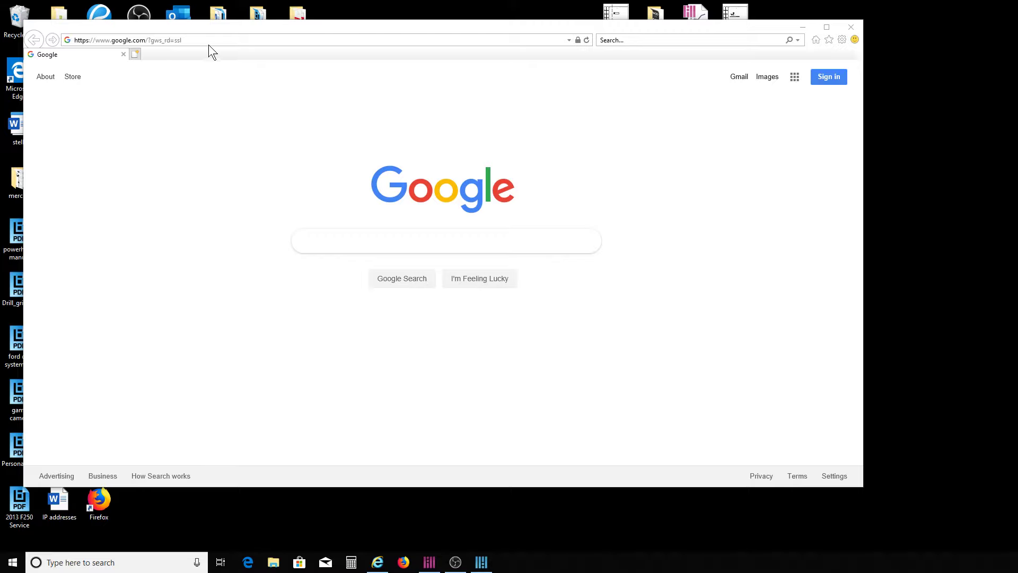
Open the HMI's web server at 192.168.0.6 and sign in with the account's user name and password
{"action": "left_click", "coordinate": [183, 39]}
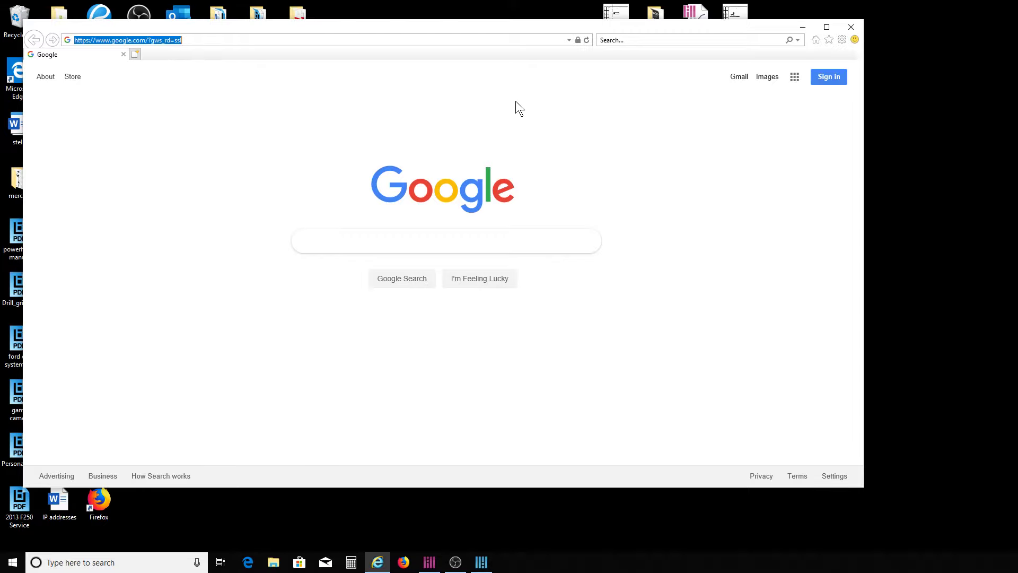
{"action": "type", "text": "192"}
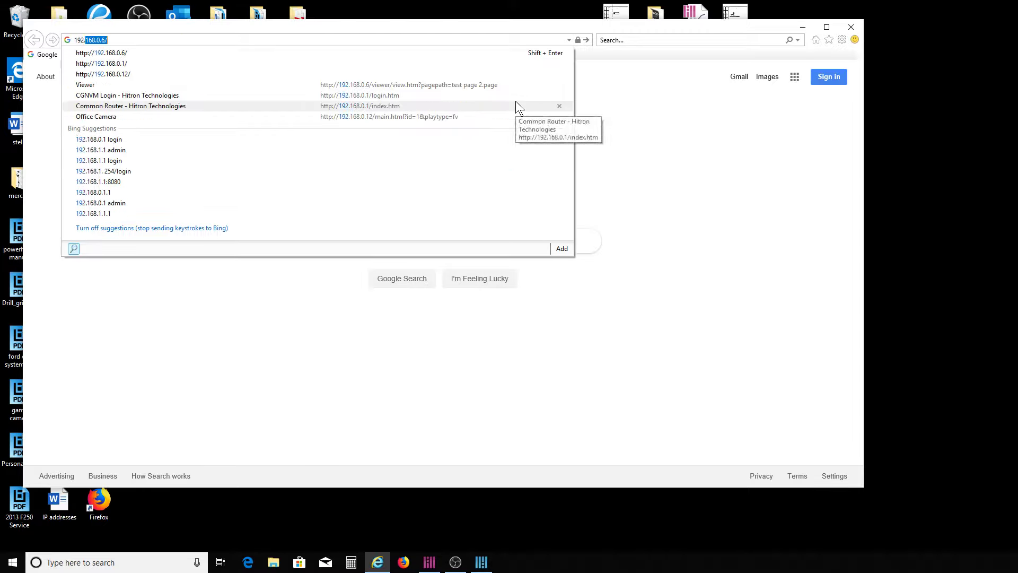
{"action": "type", "text": ".168.0."}
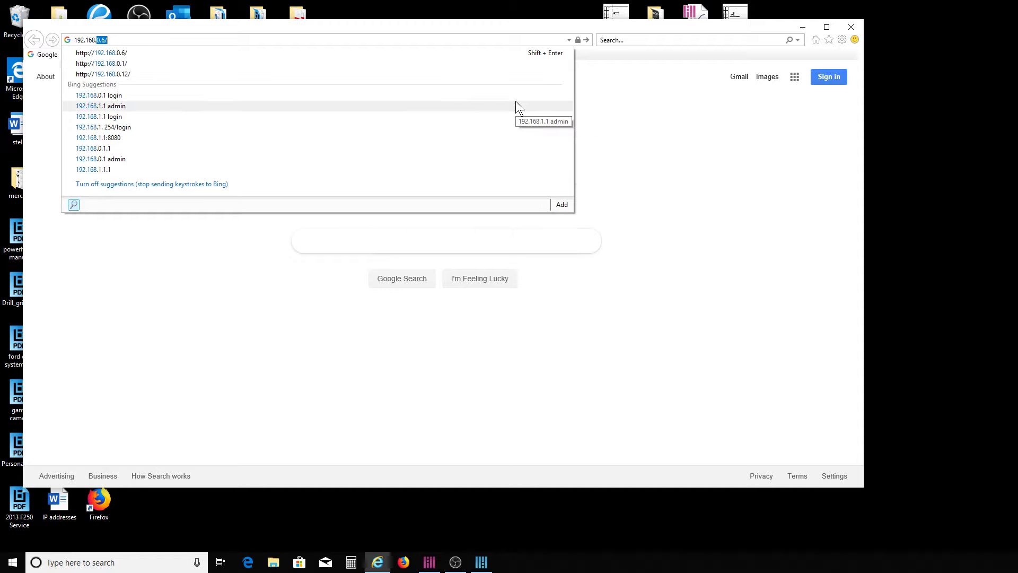
{"action": "type", "text": "6"}
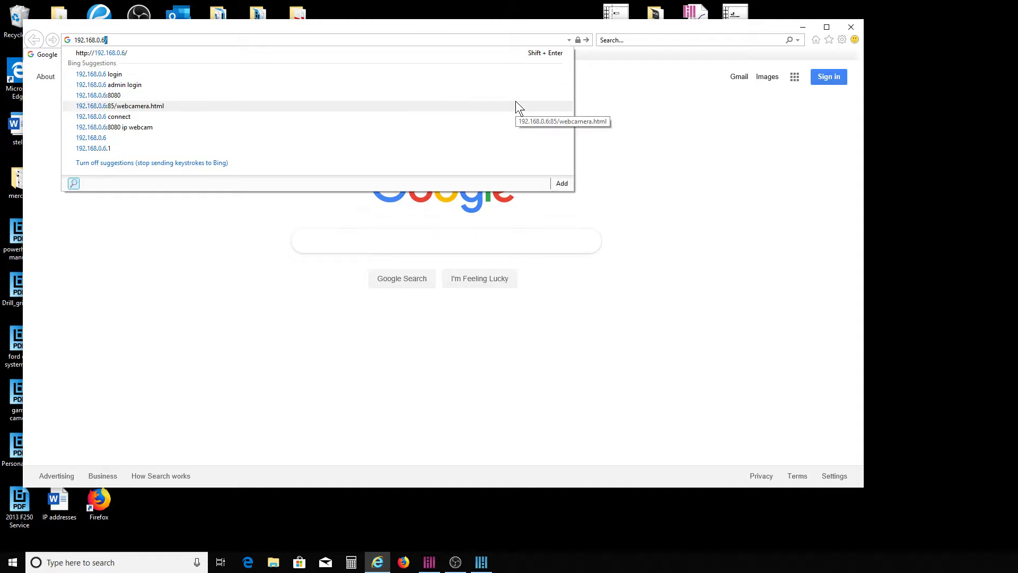
{"action": "key", "text": "Return"}
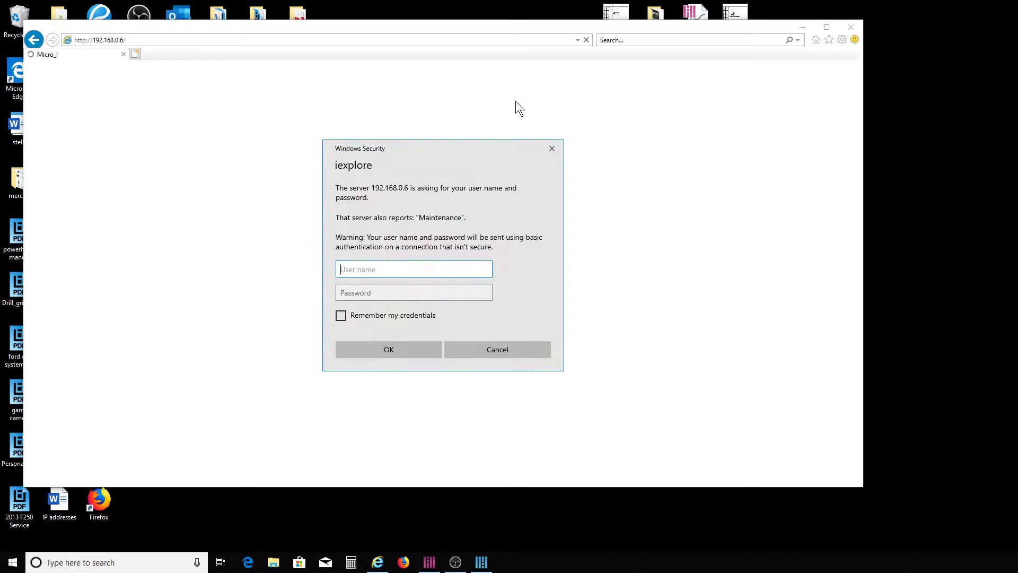
{"action": "type", "text": "User"}
{"action": "left_click", "coordinate": [388, 352]}
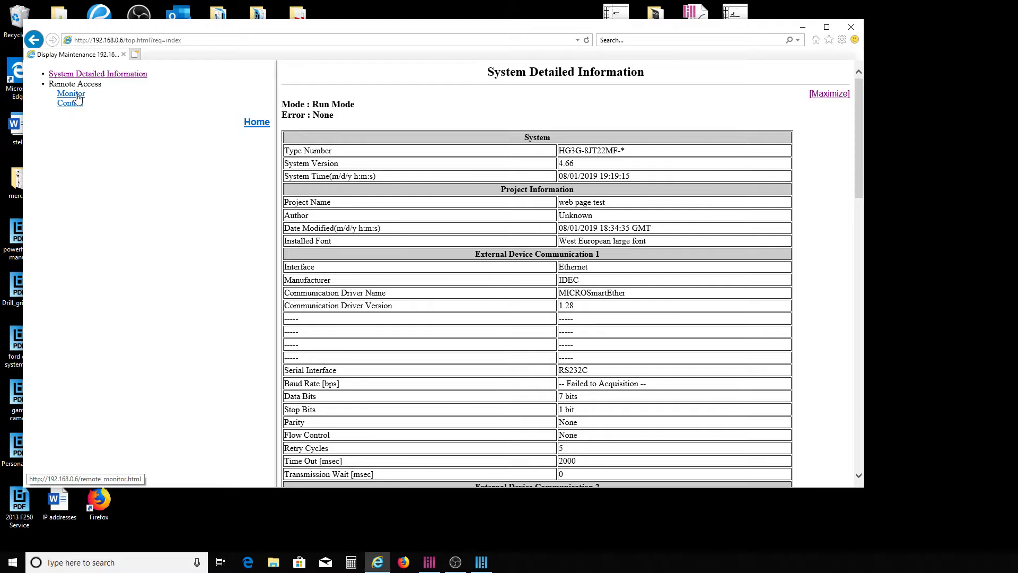
Look through the system detailed information, and view the HMI's live main screen in Remote Monitor
{"action": "scroll", "coordinate": [500, 233], "scroll_direction": "down", "scroll_amount": 15}
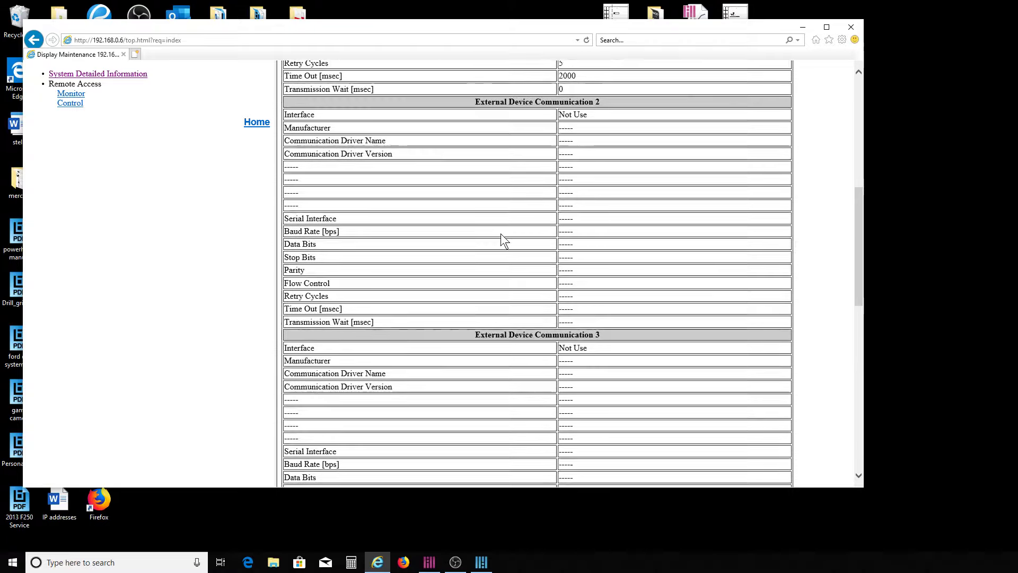
{"action": "scroll", "coordinate": [500, 234], "scroll_direction": "up", "scroll_amount": 15}
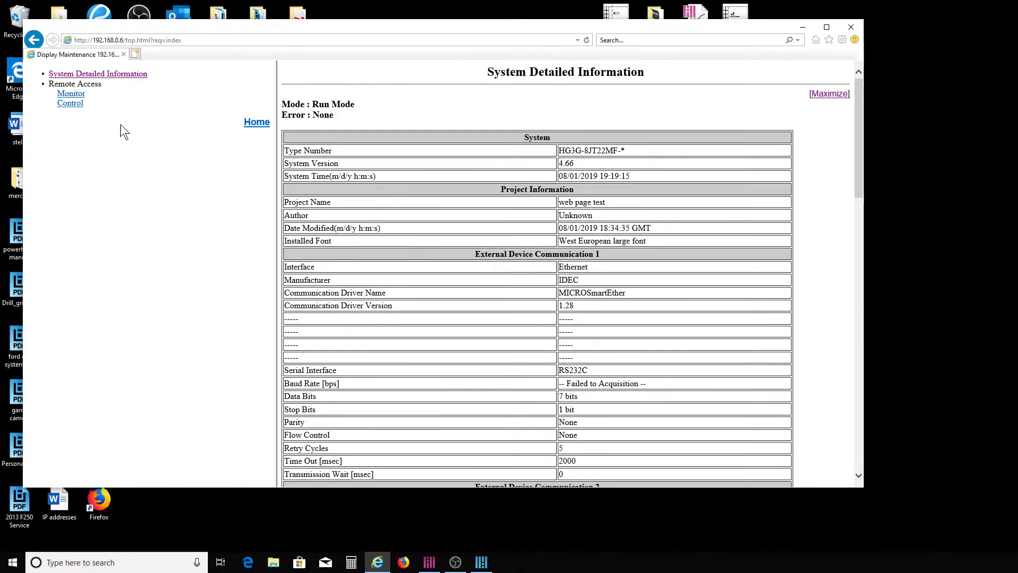
{"action": "left_click", "coordinate": [69, 94]}
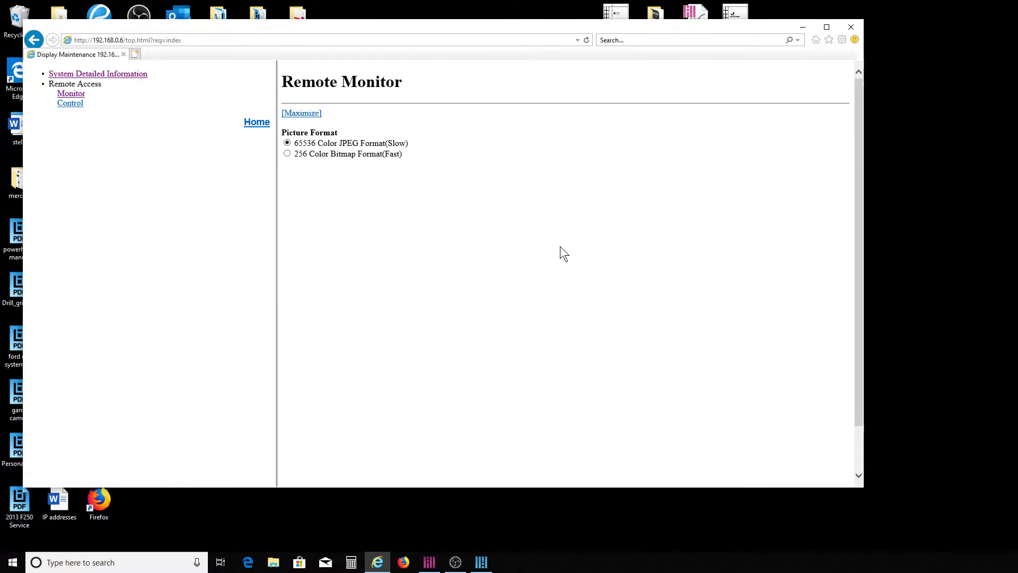
{"action": "scroll", "coordinate": [684, 282], "scroll_direction": "down", "scroll_amount": 1}
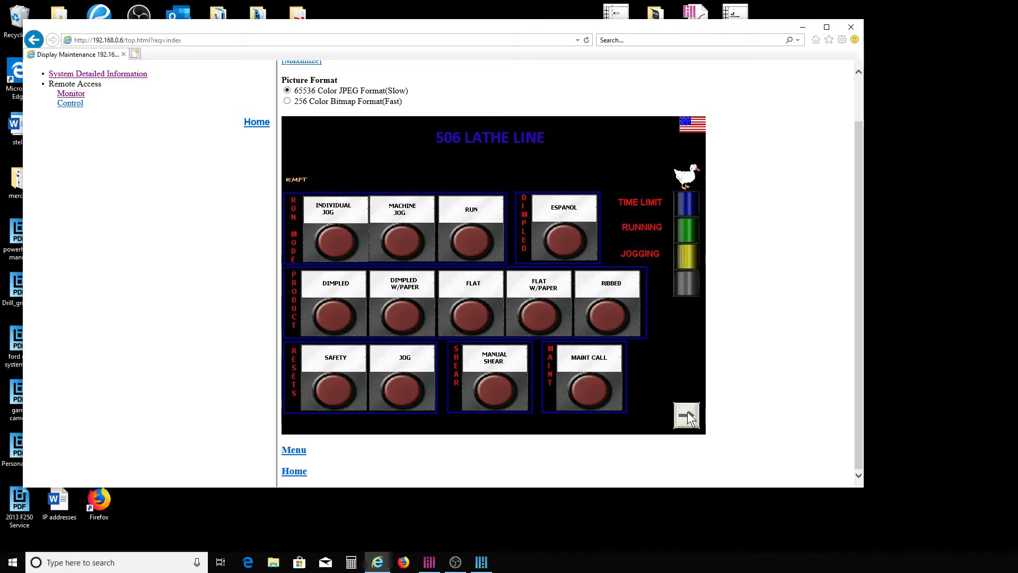
{"action": "scroll", "coordinate": [386, 265], "scroll_direction": "up", "scroll_amount": 1}
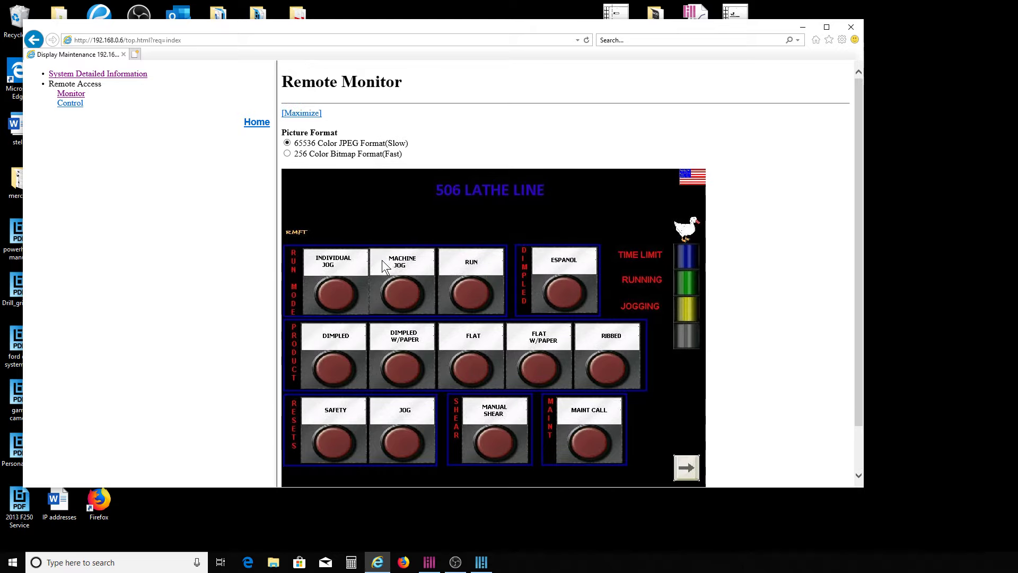
{"action": "scroll", "coordinate": [501, 290], "scroll_direction": "down", "scroll_amount": 1}
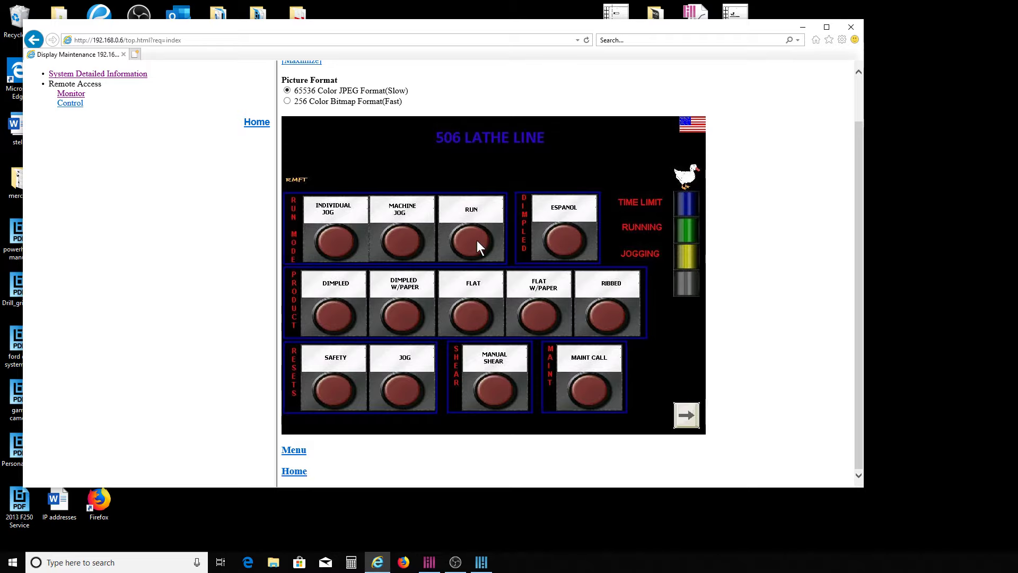
Open Remote Control and examine its picture format, control options and the live HMI screen
{"action": "left_click", "coordinate": [70, 103]}
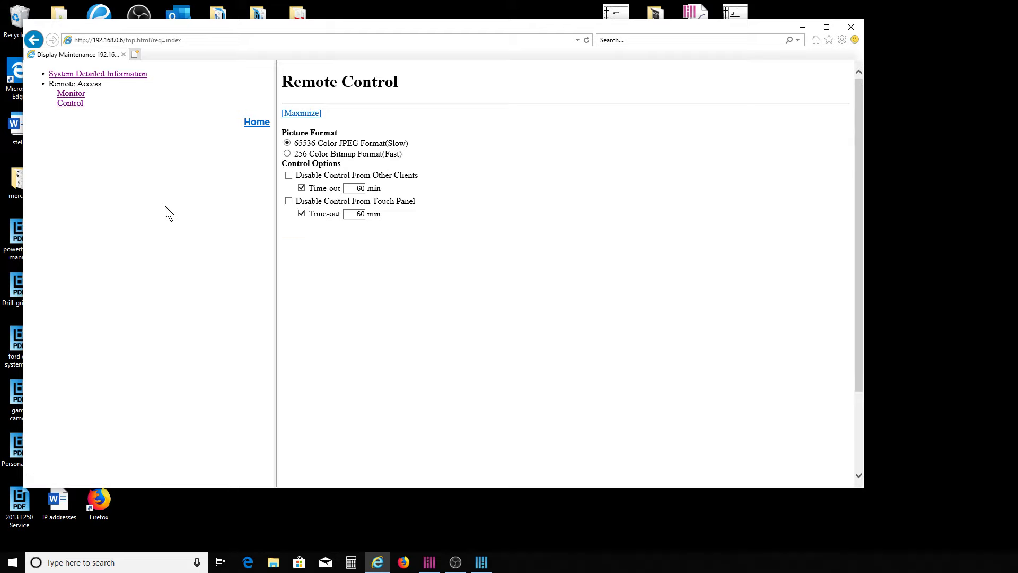
{"action": "scroll", "coordinate": [527, 323], "scroll_direction": "down", "scroll_amount": 3}
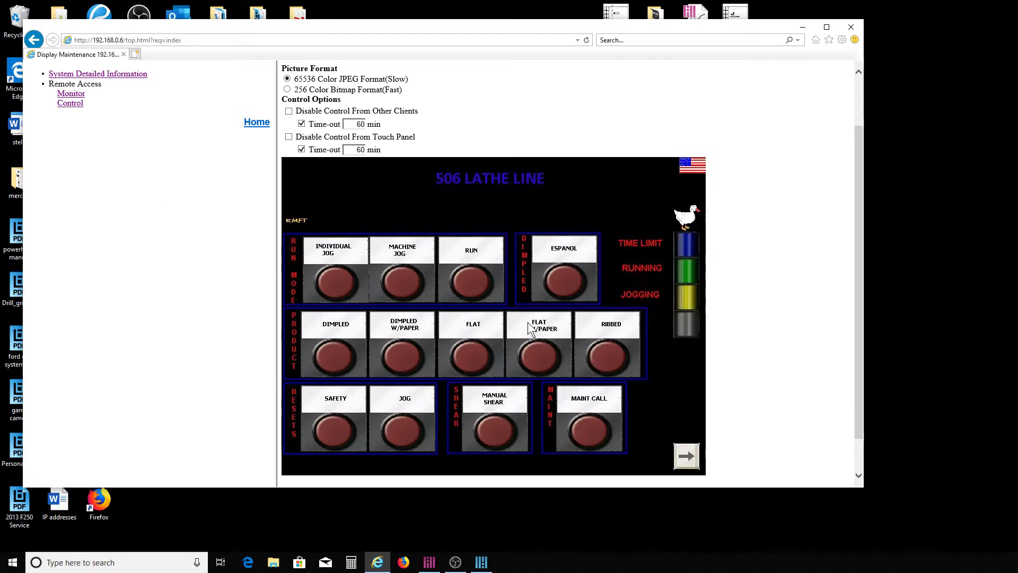
{"action": "scroll", "coordinate": [334, 236], "scroll_direction": "up", "scroll_amount": 3}
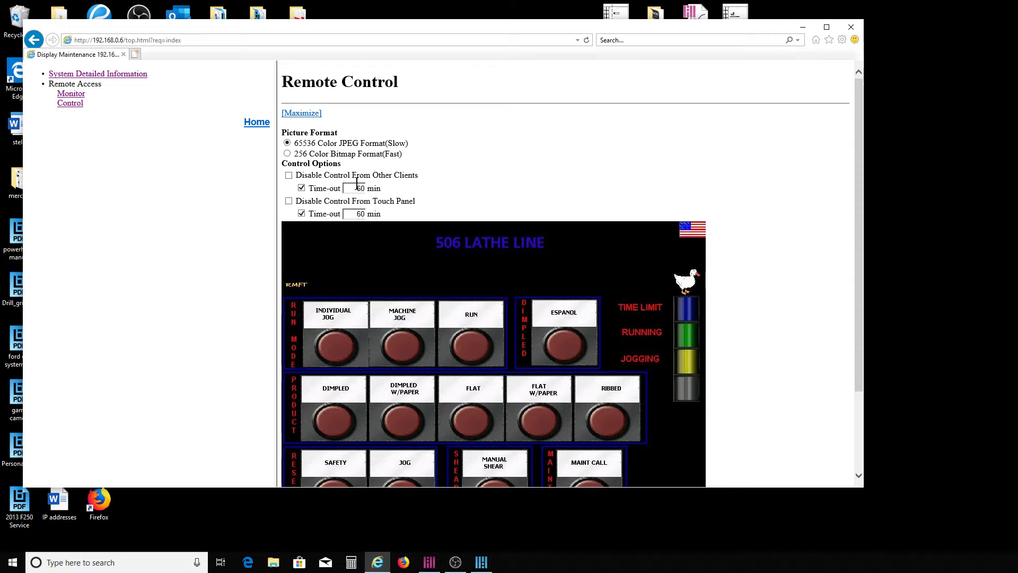
{"action": "scroll", "coordinate": [459, 216], "scroll_direction": "down", "scroll_amount": 2}
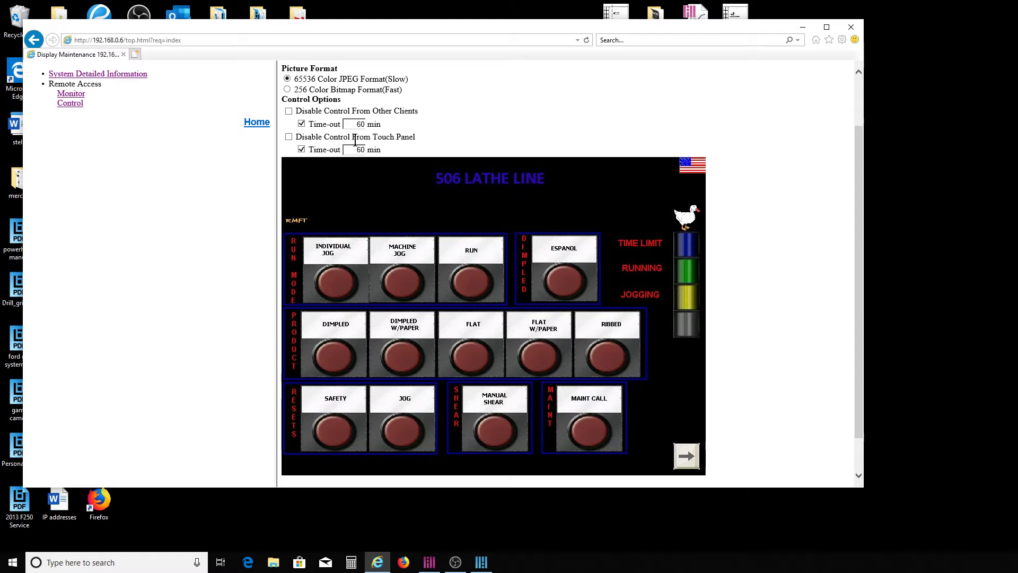
{"action": "scroll", "coordinate": [552, 340], "scroll_direction": "down", "scroll_amount": 1}
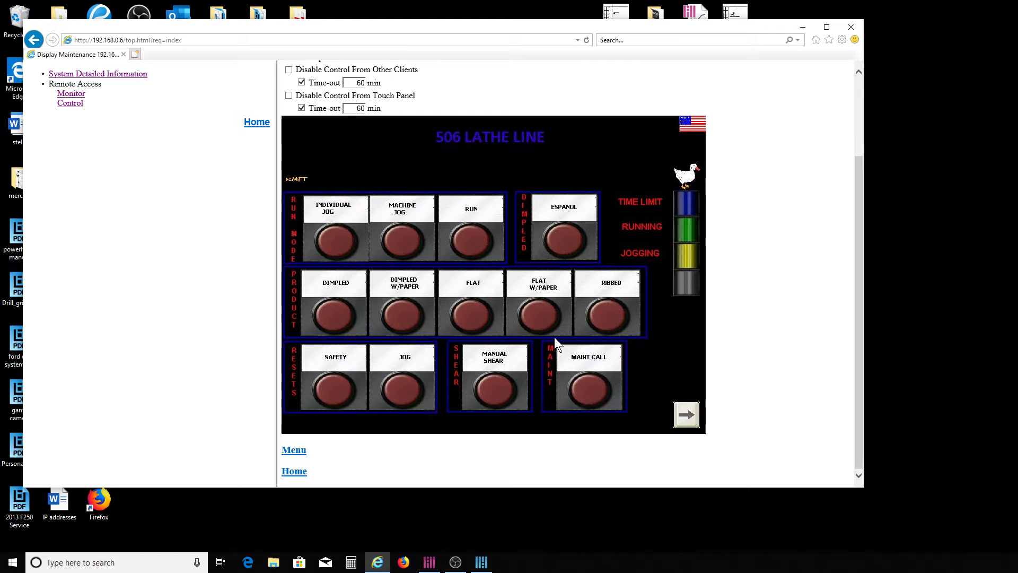
Operate MAINT CALL remotely, and page through the pressure and alarm log screens and back to the 506 LATHE LINE main screen
{"action": "left_click", "coordinate": [589, 389]}
{"action": "left_click", "coordinate": [688, 417]}
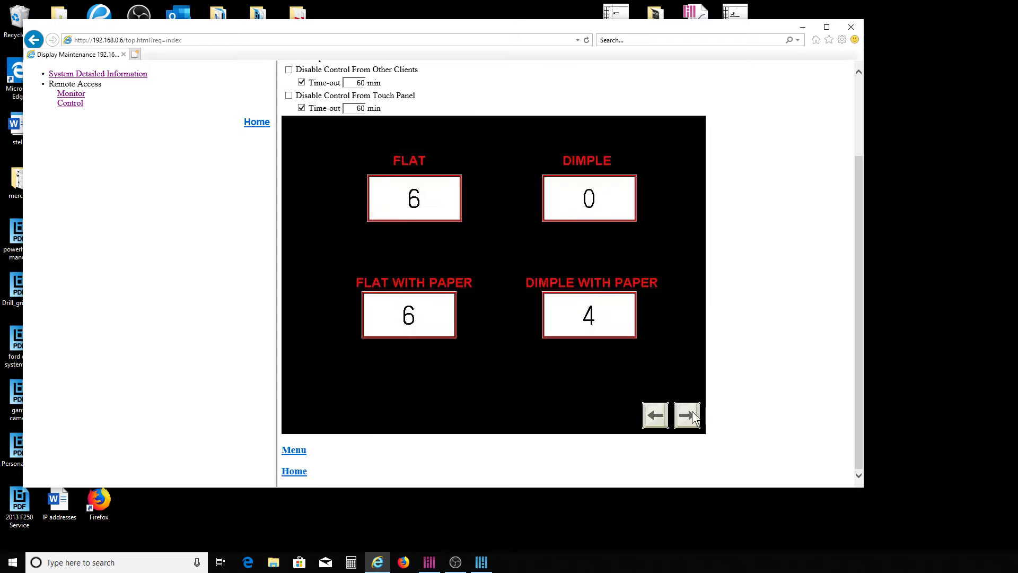
{"action": "left_click", "coordinate": [687, 416]}
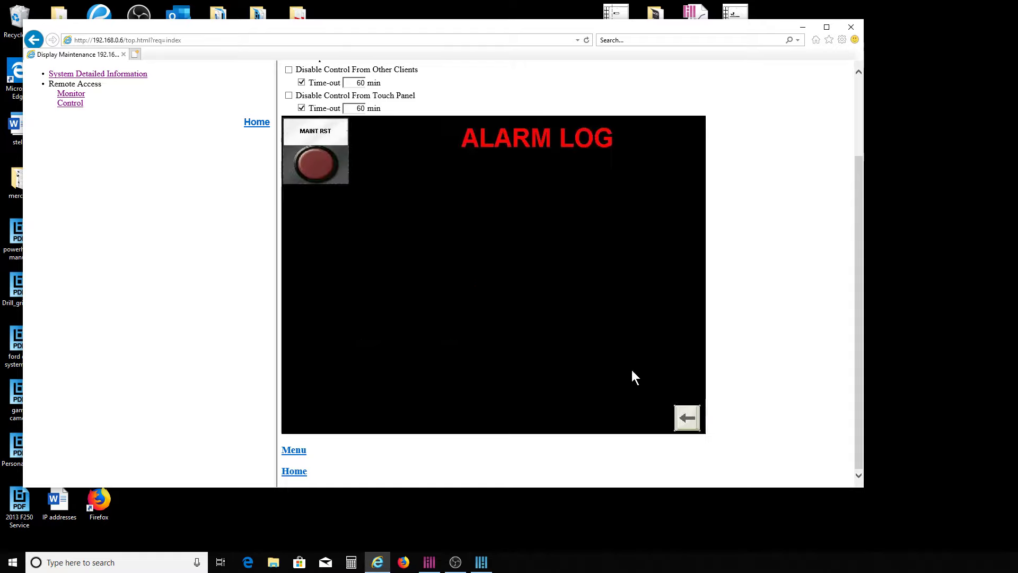
{"action": "left_click", "coordinate": [683, 420]}
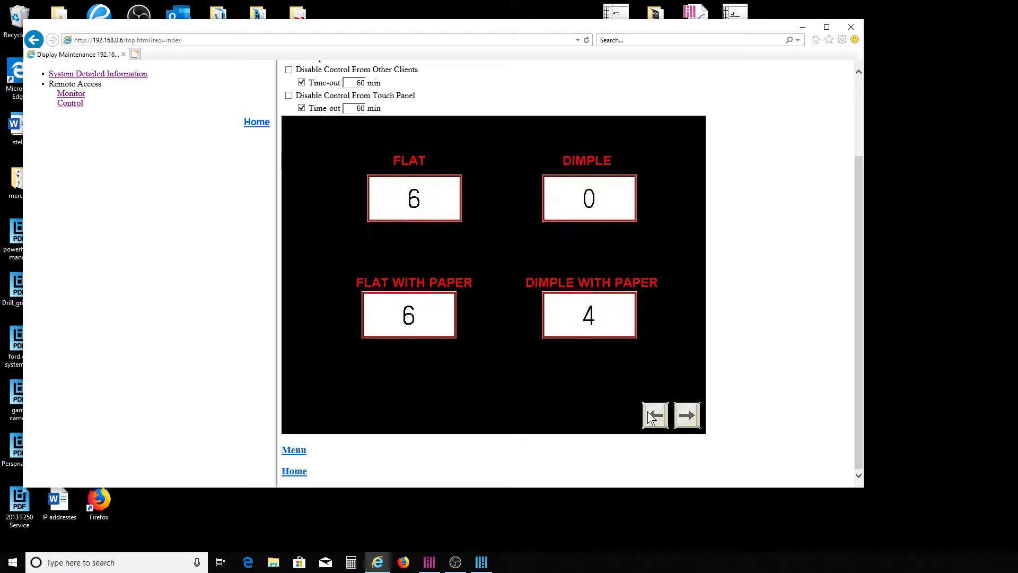
{"action": "left_click", "coordinate": [654, 416]}
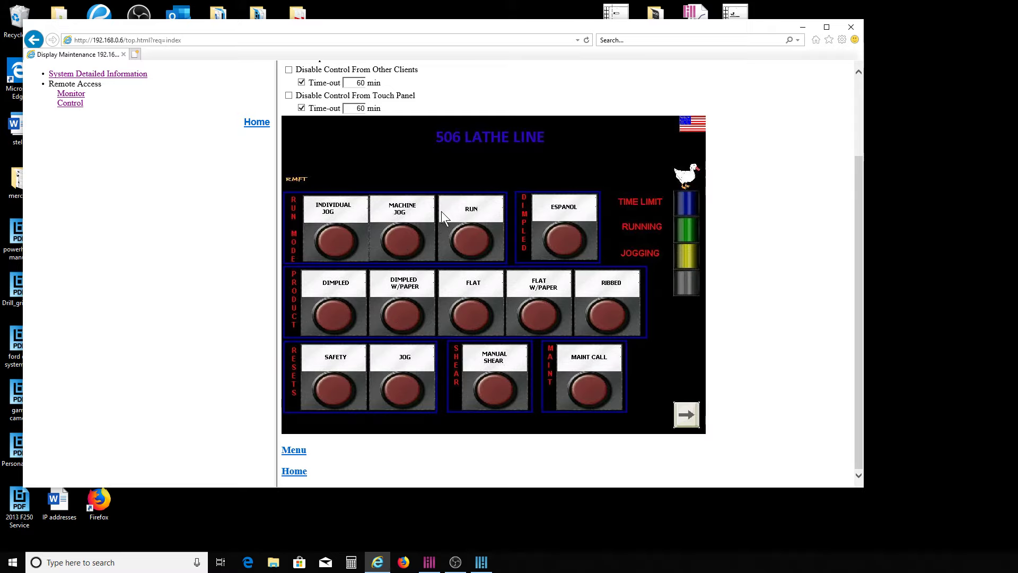
{"action": "scroll", "coordinate": [486, 301], "scroll_direction": "up", "scroll_amount": 1}
{"action": "scroll", "coordinate": [486, 301], "scroll_direction": "down", "scroll_amount": 1}
{"action": "scroll", "coordinate": [486, 301], "scroll_direction": "up", "scroll_amount": 1}
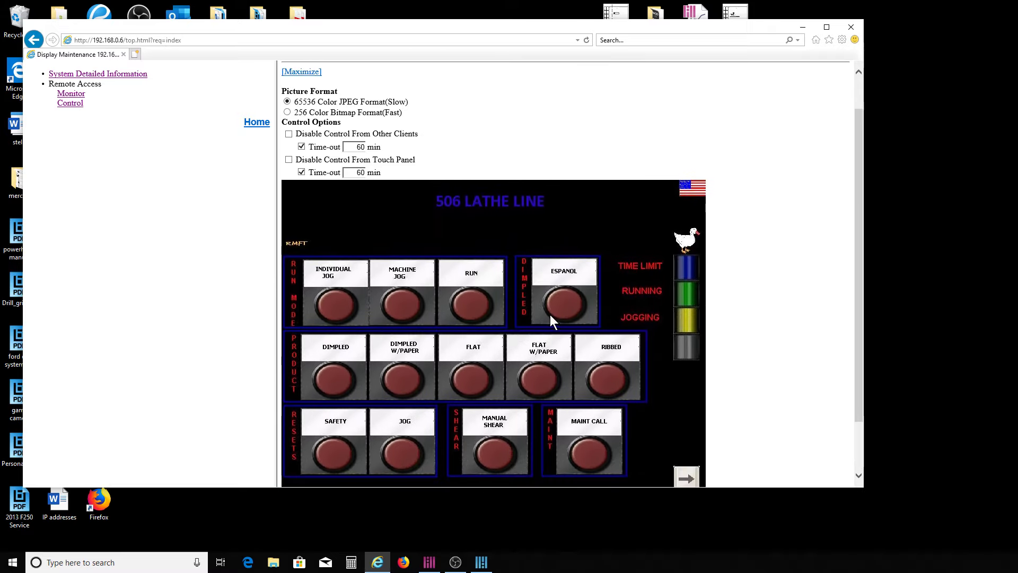
{"action": "scroll", "coordinate": [549, 314], "scroll_direction": "down", "scroll_amount": 1}
{"action": "scroll", "coordinate": [357, 205], "scroll_direction": "up", "scroll_amount": 2}
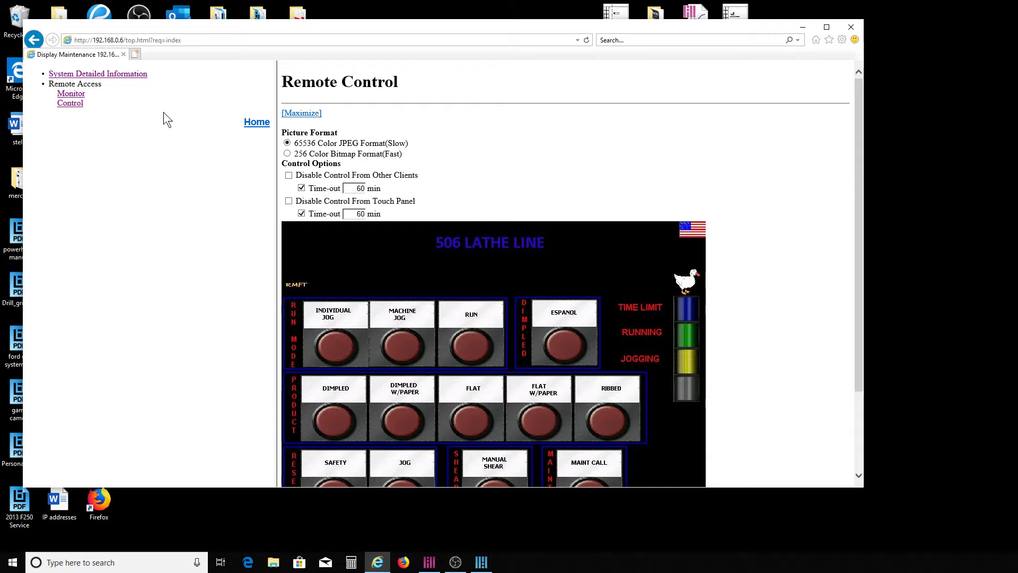
{"action": "scroll", "coordinate": [572, 235], "scroll_direction": "down", "scroll_amount": 1}
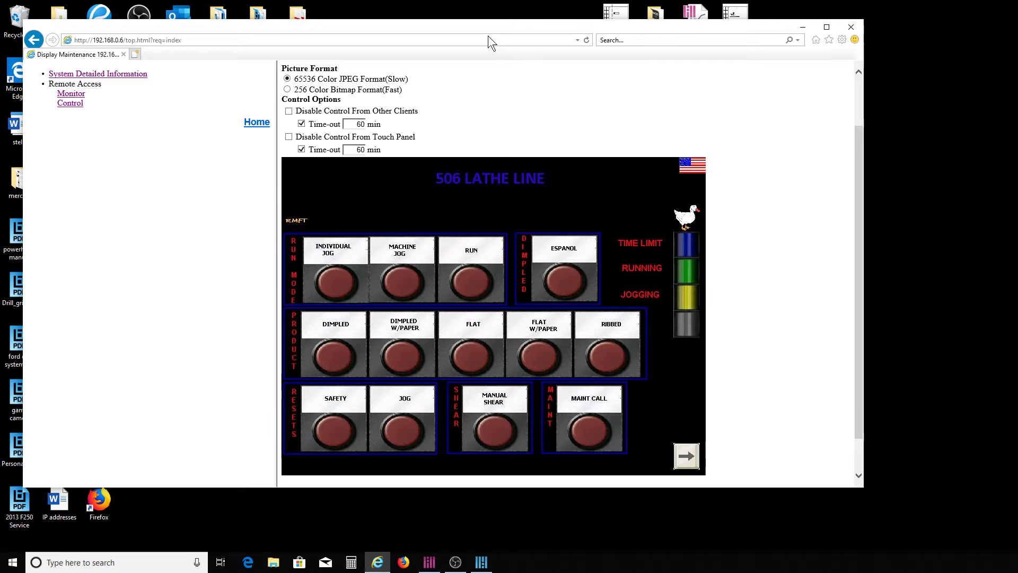
Reopen the system detailed information and examine the project, external device communication, Ethernet and system operation entries
{"action": "left_click", "coordinate": [113, 74]}
{"action": "scroll", "coordinate": [502, 200], "scroll_direction": "down", "scroll_amount": 1}
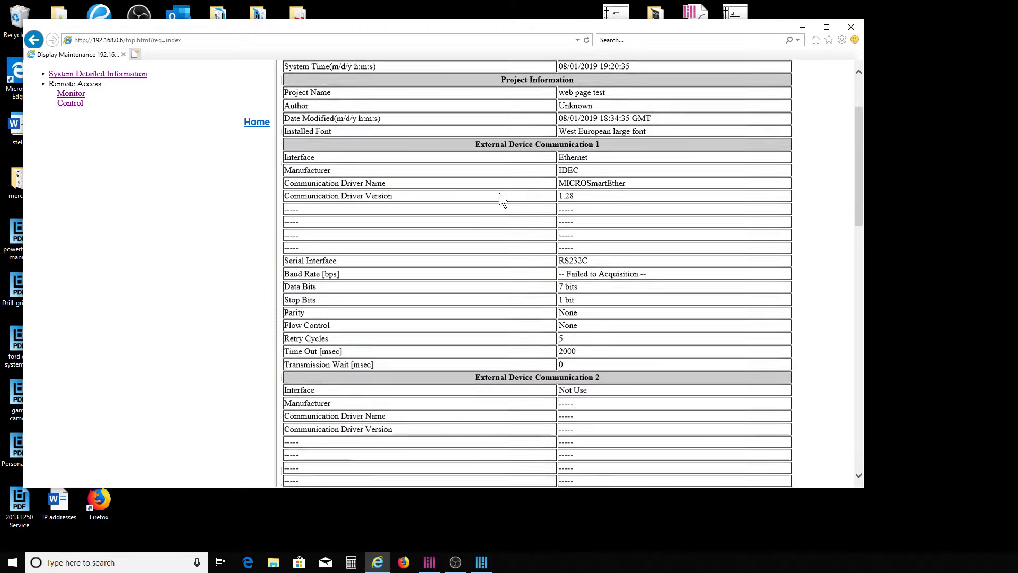
{"action": "scroll", "coordinate": [501, 200], "scroll_direction": "down", "scroll_amount": 1}
{"action": "scroll", "coordinate": [615, 175], "scroll_direction": "up", "scroll_amount": 2}
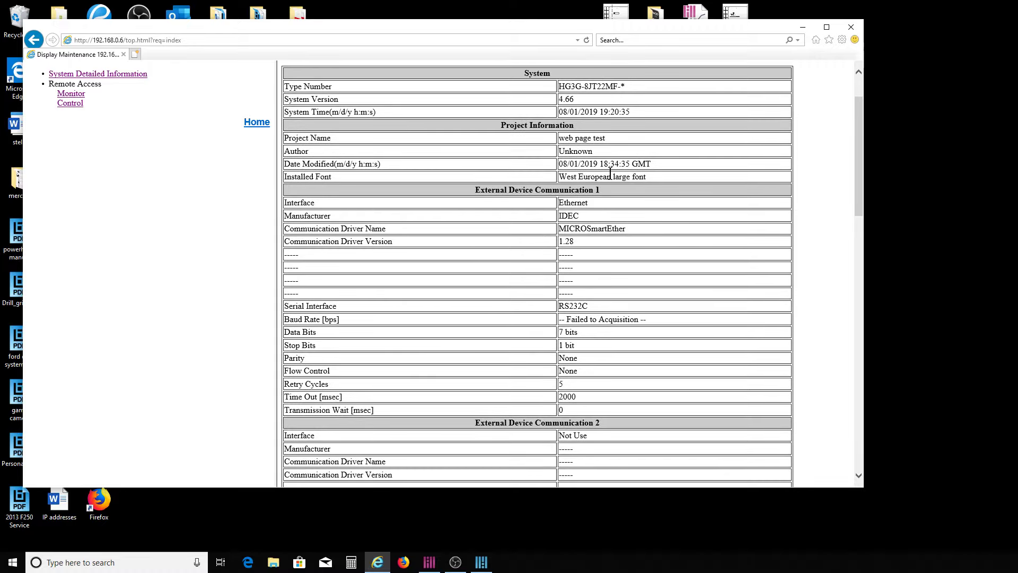
{"action": "scroll", "coordinate": [660, 138], "scroll_direction": "down", "scroll_amount": 1}
{"action": "scroll", "coordinate": [636, 164], "scroll_direction": "up", "scroll_amount": 1}
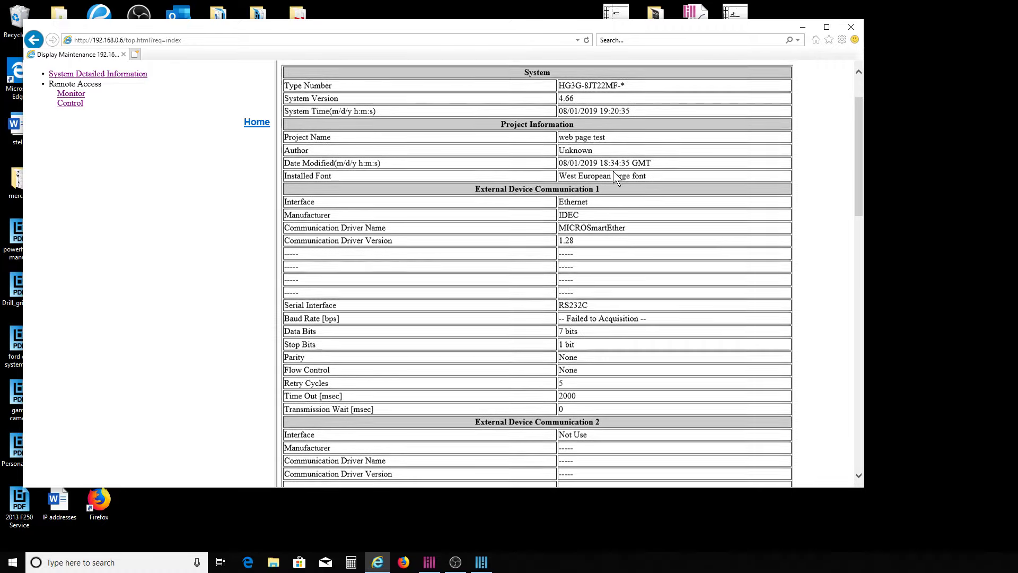
{"action": "scroll", "coordinate": [589, 249], "scroll_direction": "down", "scroll_amount": 3}
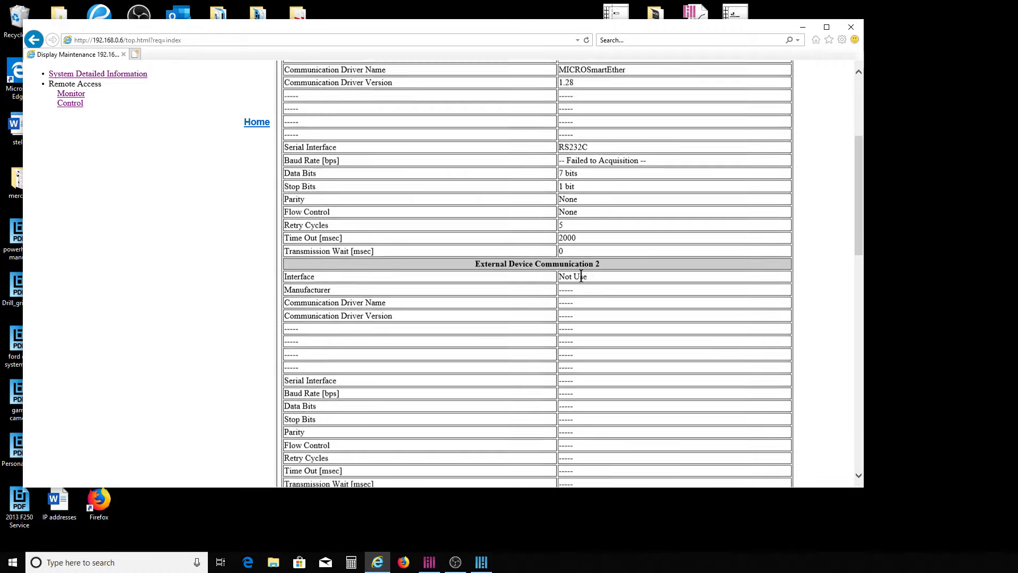
{"action": "scroll", "coordinate": [581, 275], "scroll_direction": "down", "scroll_amount": 14}
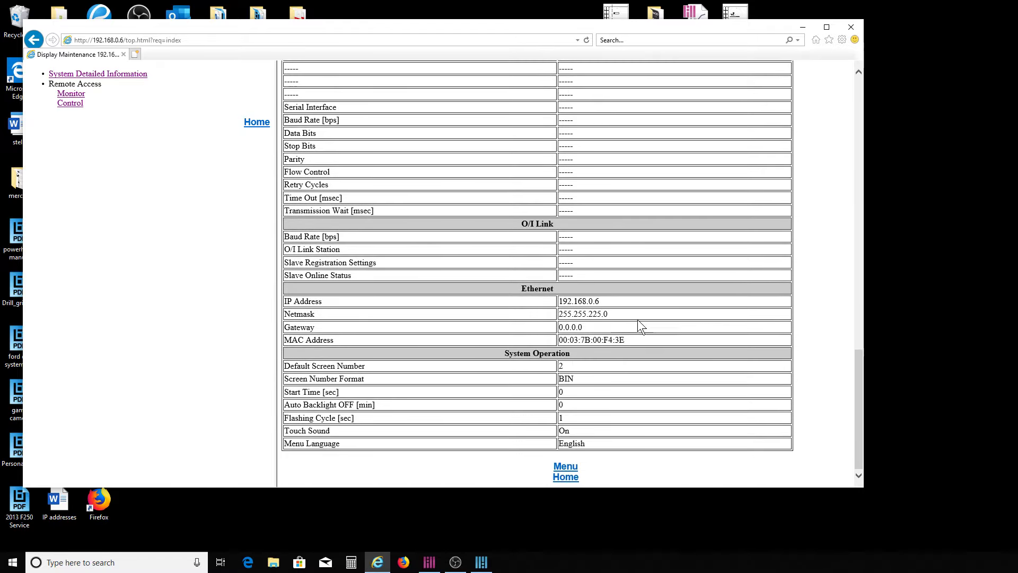
{"action": "scroll", "coordinate": [689, 319], "scroll_direction": "up", "scroll_amount": 15}
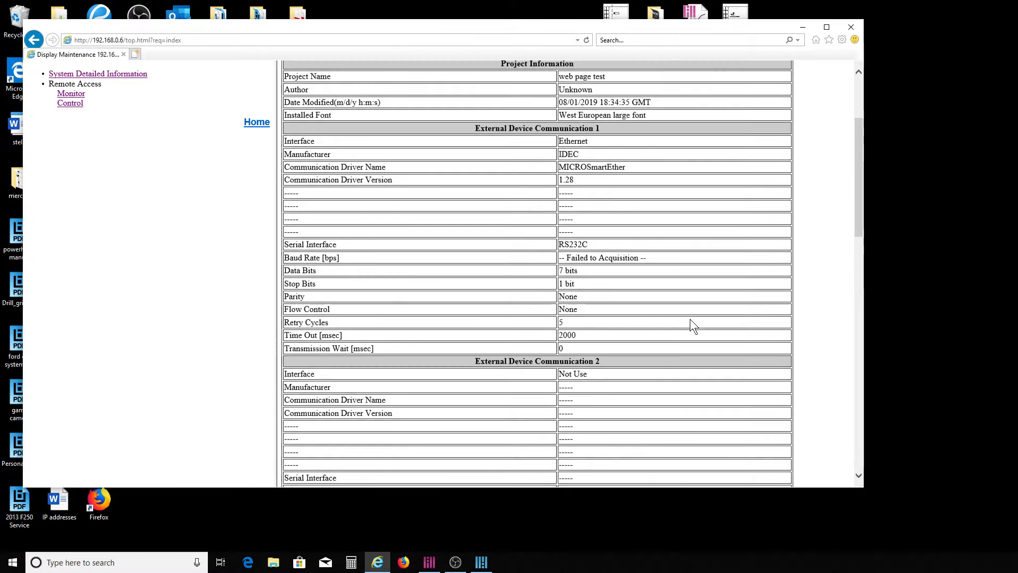
Close Internet Explorer, open 192.168.0.6 in Microsoft Edge, and sign in to the HMI's web server with the user name User
{"action": "left_click", "coordinate": [851, 27]}
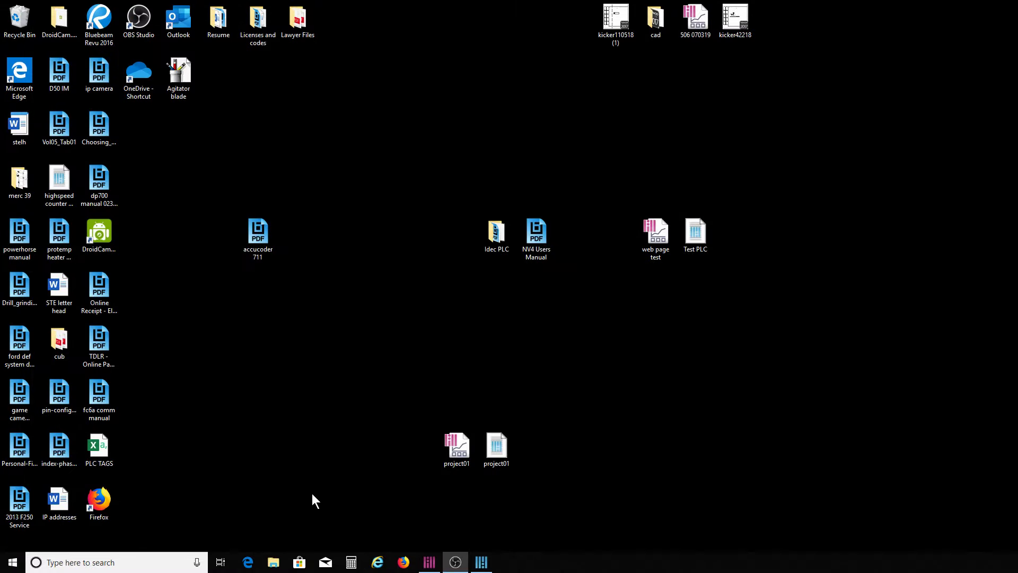
{"action": "left_click", "coordinate": [248, 561]}
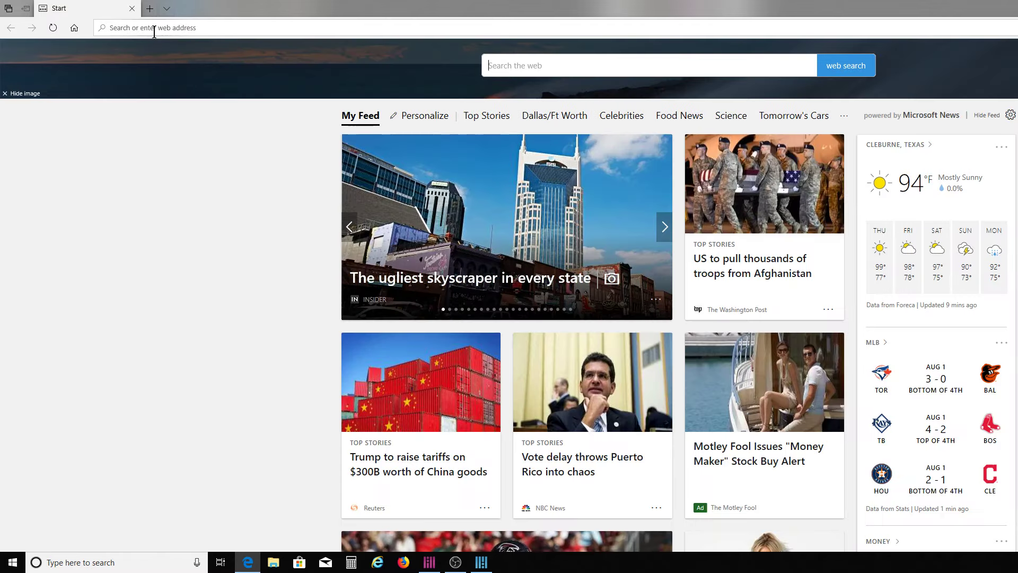
{"action": "left_click", "coordinate": [153, 27]}
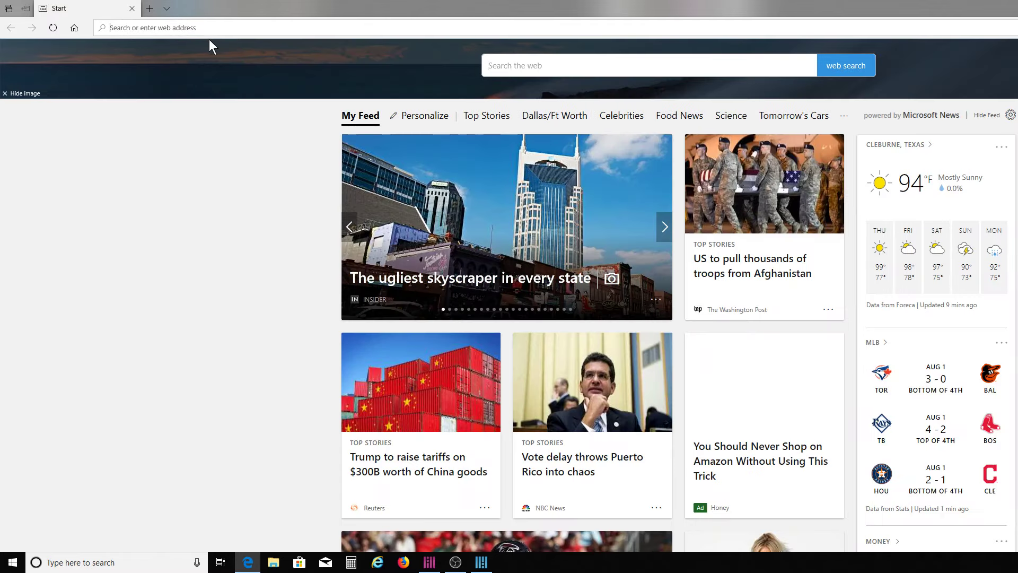
{"action": "type", "text": "192.168"}
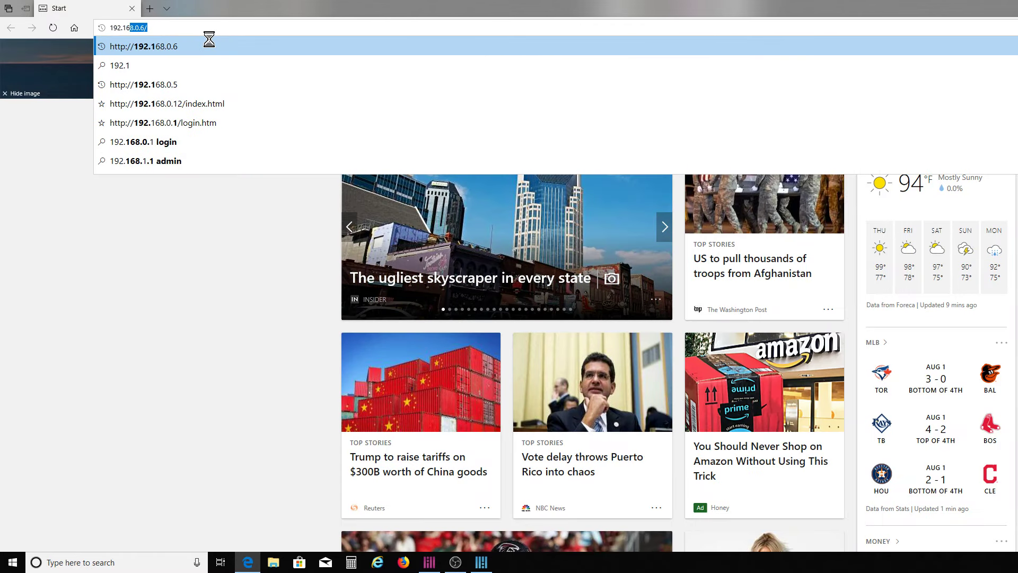
{"action": "type", "text": ".0.6"}
{"action": "key", "text": "Return"}
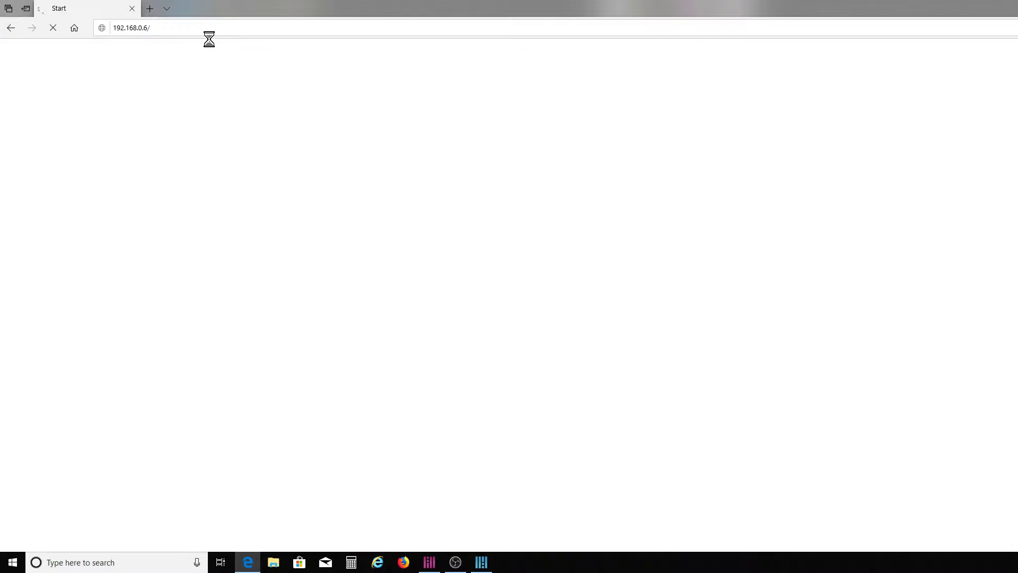
{"action": "type", "text": "U"}
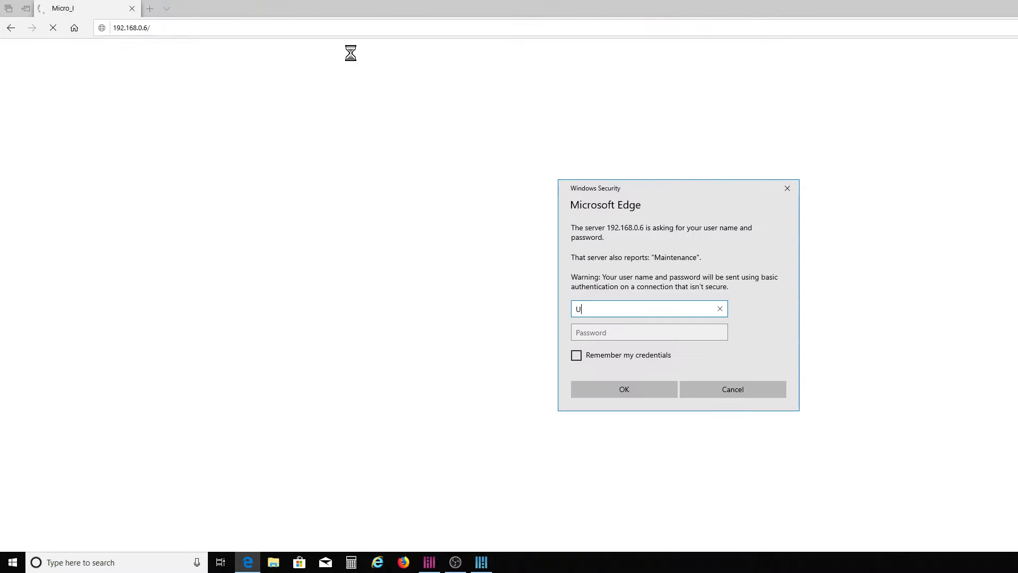
{"action": "type", "text": "ser"}
{"action": "key", "text": "Return"}
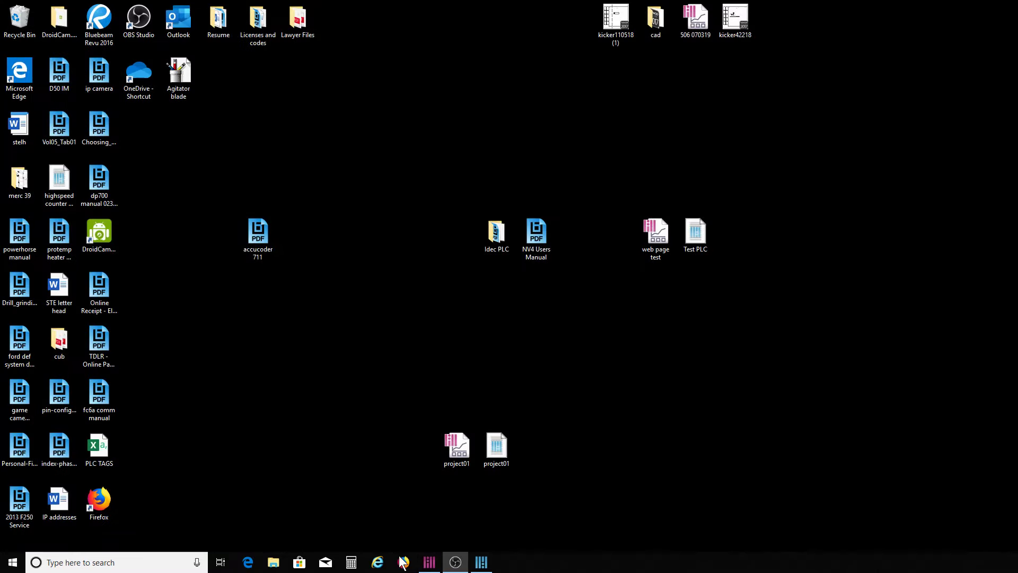
Launch Firefox, decline making it the default browser, and maximize its window
{"action": "left_click", "coordinate": [105, 497]}
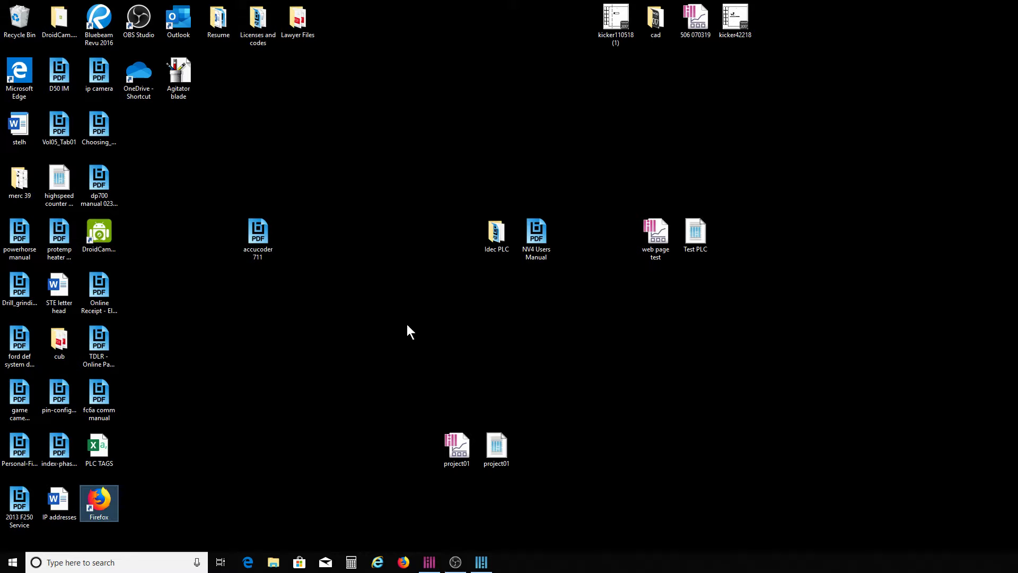
{"action": "double_click", "coordinate": [104, 504]}
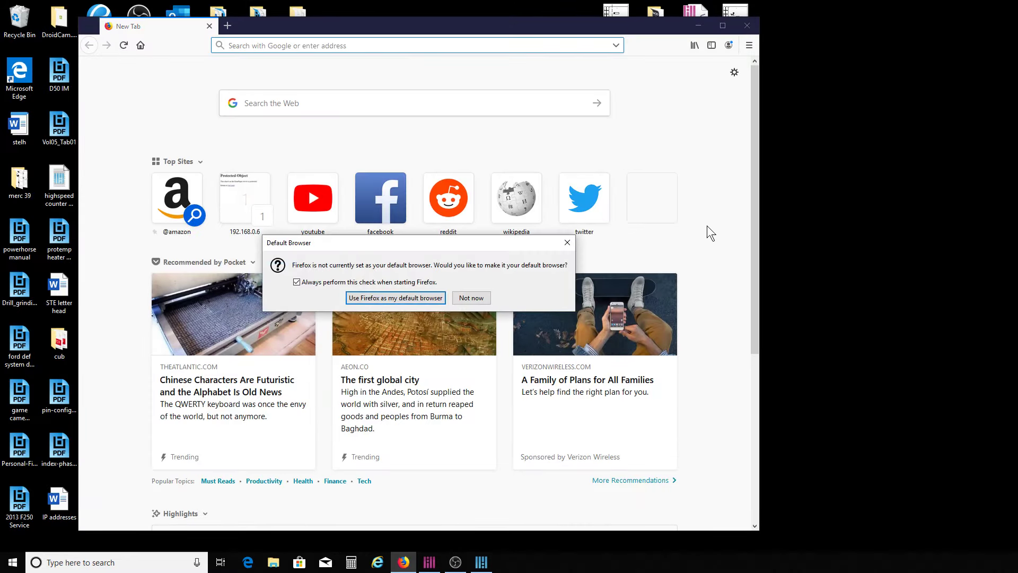
{"action": "left_click", "coordinate": [471, 298]}
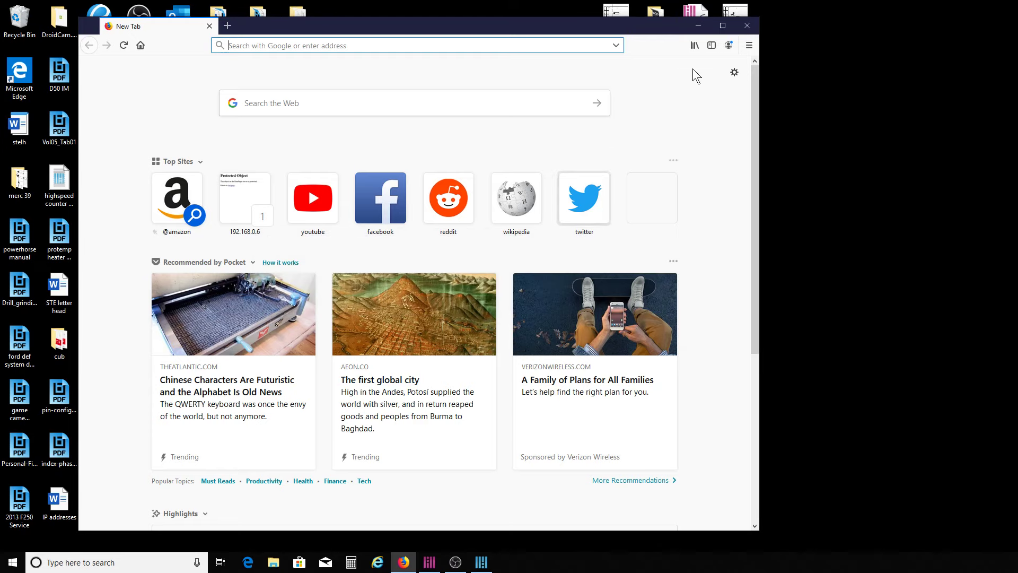
{"action": "left_click", "coordinate": [721, 26]}
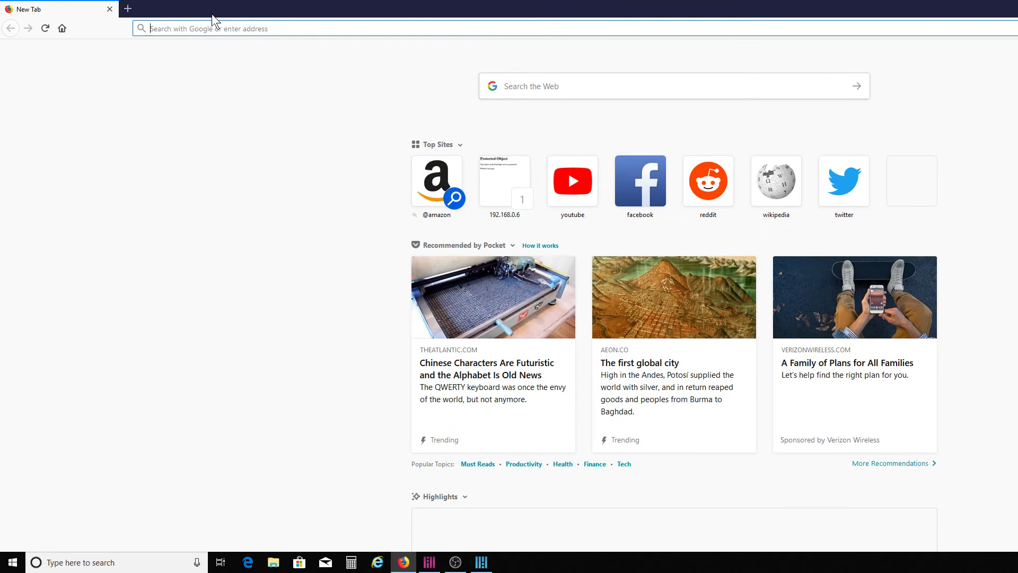
Browse to 192.168.0.6 in Firefox and sign in to the HMI's web server with the user name User
{"action": "left_click", "coordinate": [180, 28]}
{"action": "type", "text": "192.1"}
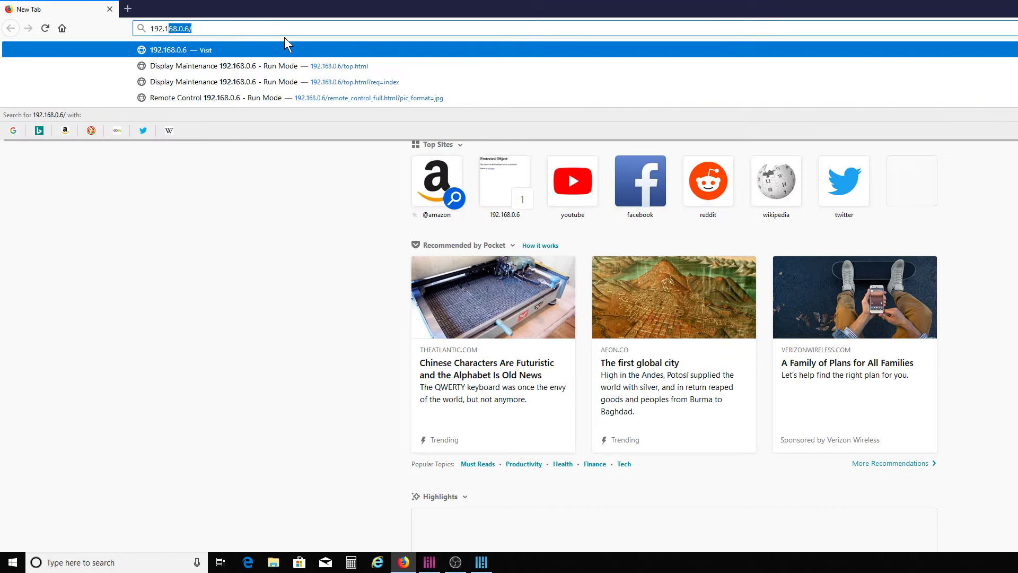
{"action": "type", "text": "68.0.6"}
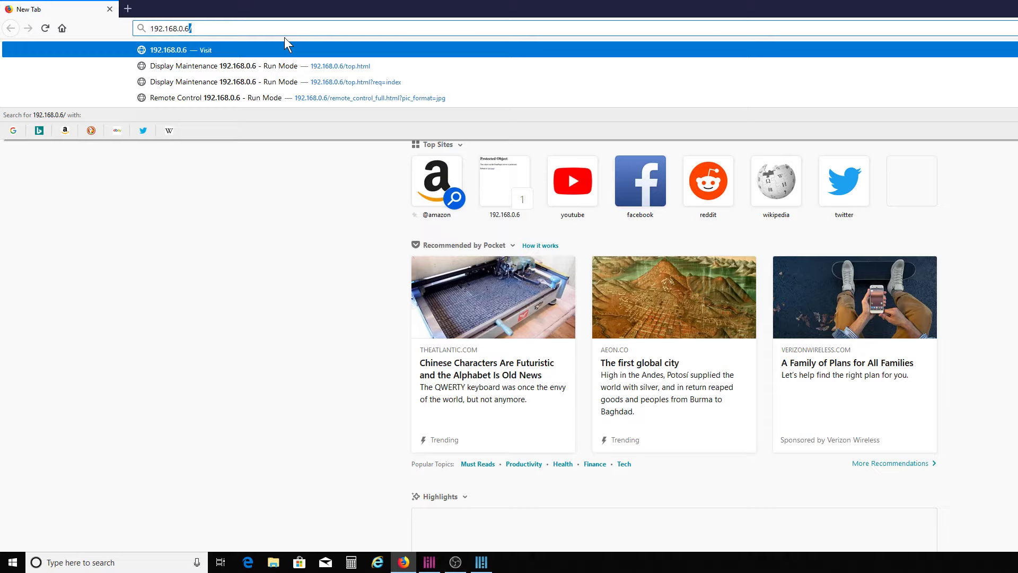
{"action": "key", "text": "Return"}
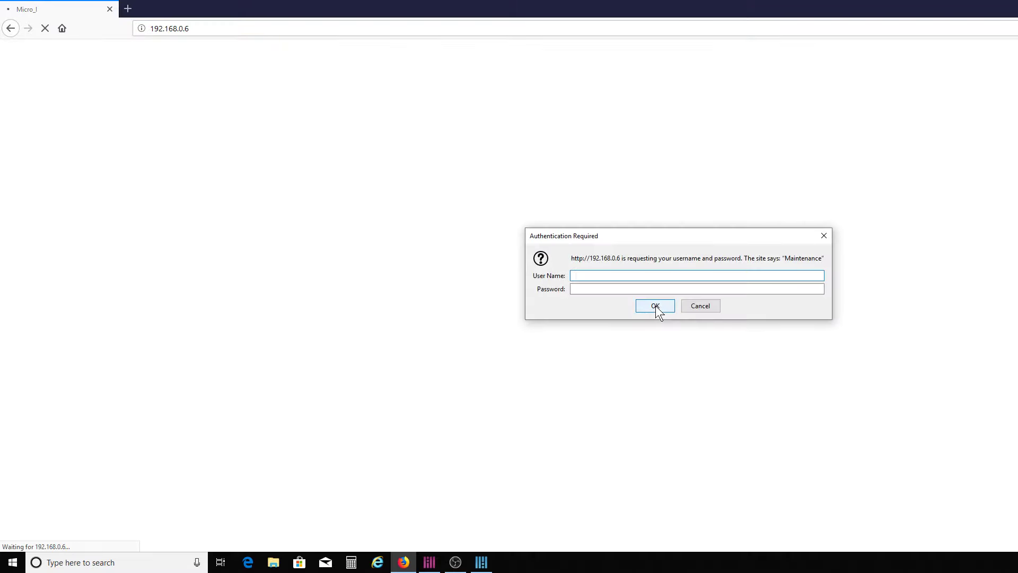
{"action": "type", "text": "User"}
{"action": "left_click", "coordinate": [655, 306]}
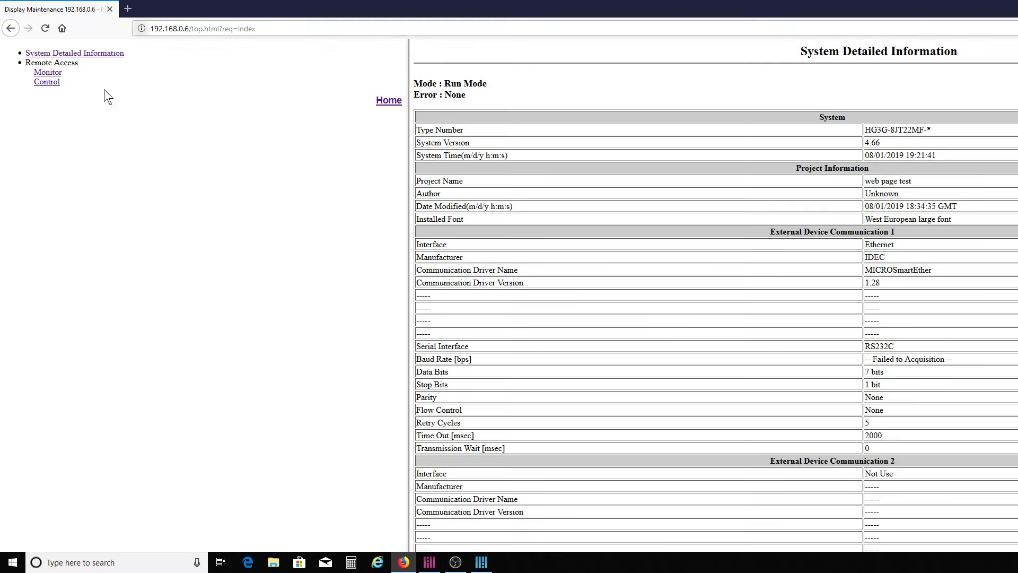
Open Remote Control for the HMI and operate MAINT CALL on the 506 LATHE LINE screen
{"action": "left_click", "coordinate": [45, 83]}
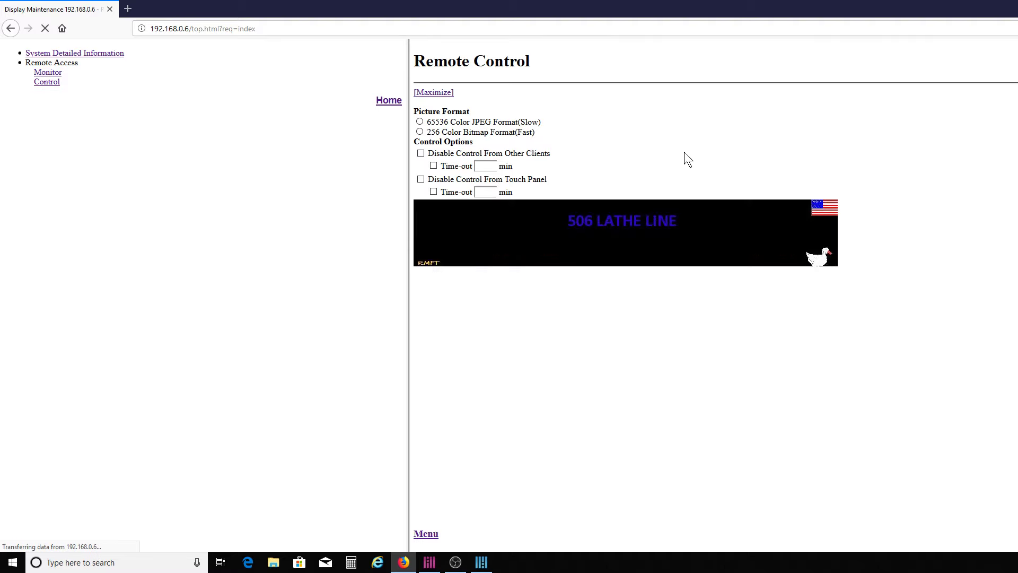
{"action": "scroll", "coordinate": [698, 275], "scroll_direction": "down", "scroll_amount": 1}
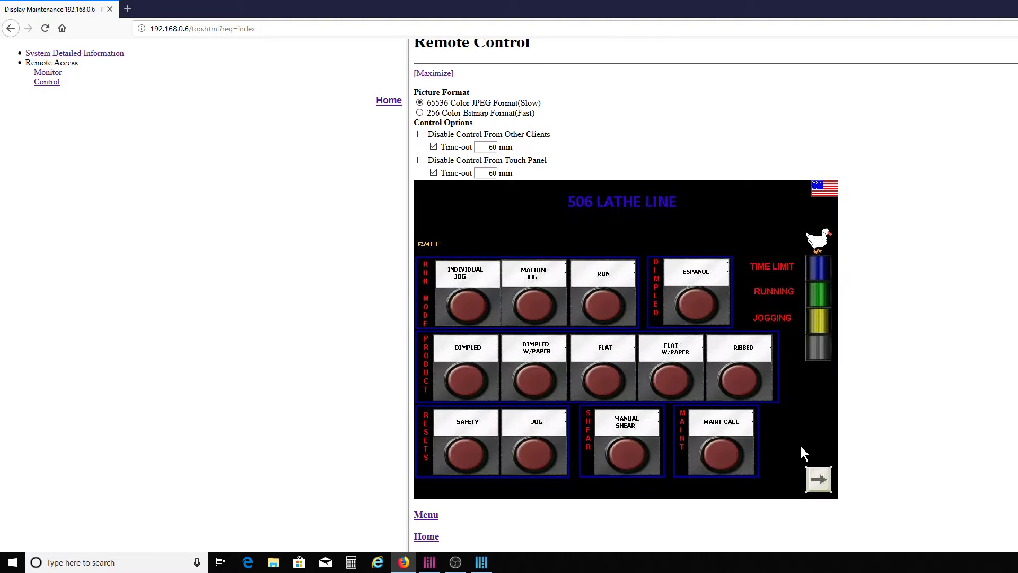
{"action": "left_click", "coordinate": [733, 460]}
{"action": "left_click", "coordinate": [718, 454]}
Page remotely through the HMI's pressure and alarm log screens and back toward the 506 LATHE LINE main screen
{"action": "left_click", "coordinate": [817, 480]}
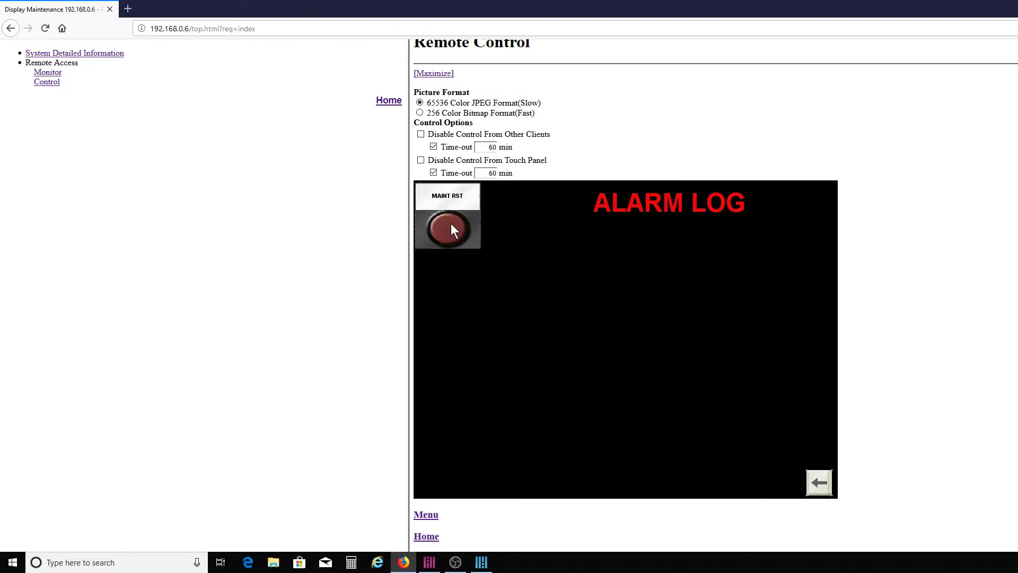
{"action": "left_click", "coordinate": [819, 482]}
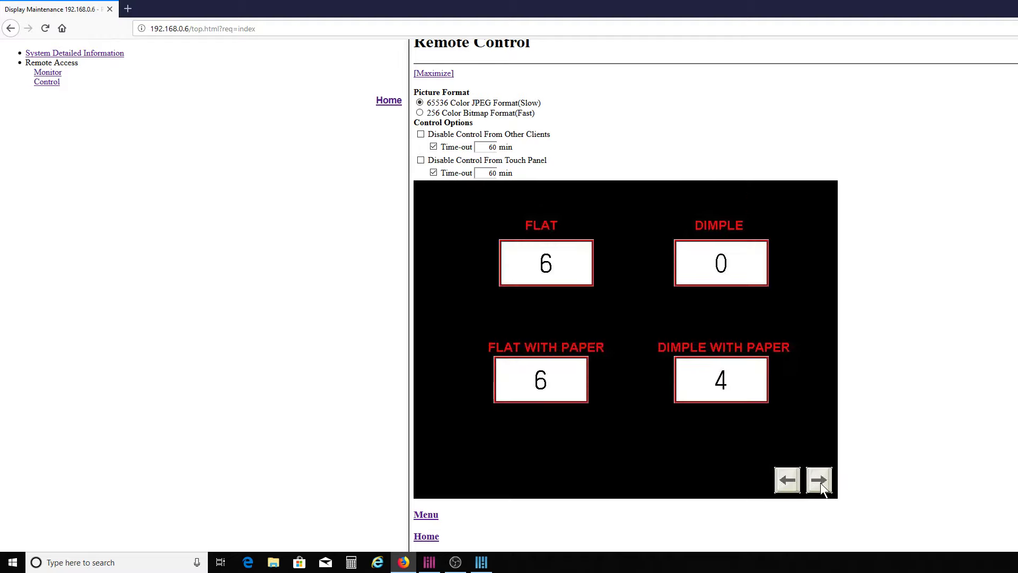
{"action": "left_click", "coordinate": [794, 480]}
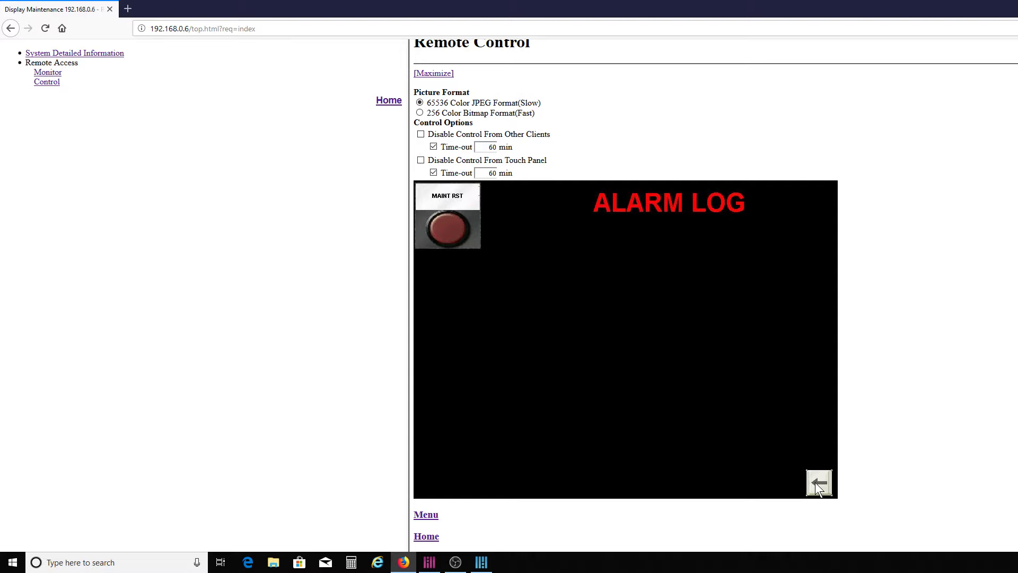
{"action": "left_click", "coordinate": [817, 482]}
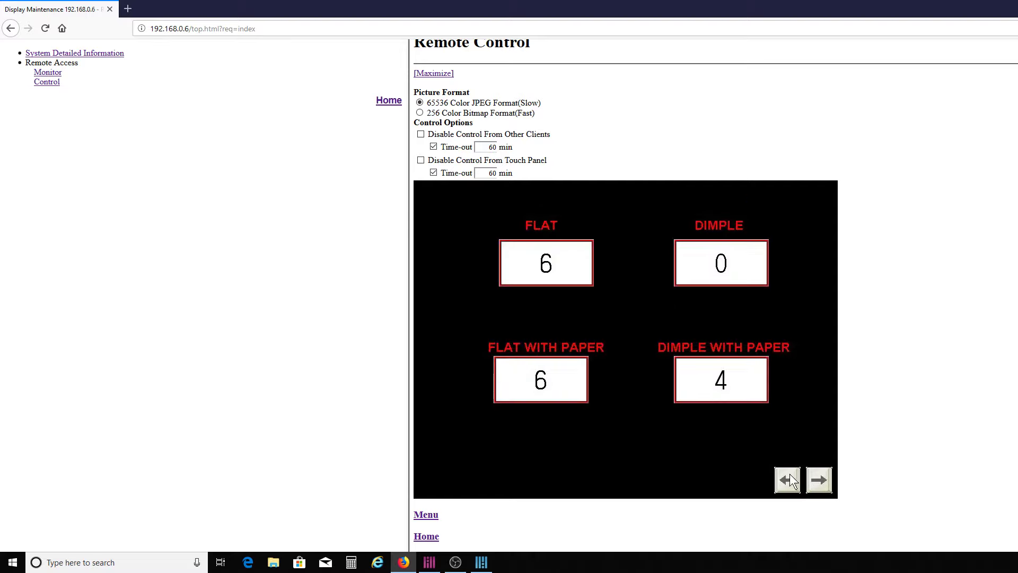
{"action": "left_click", "coordinate": [789, 479]}
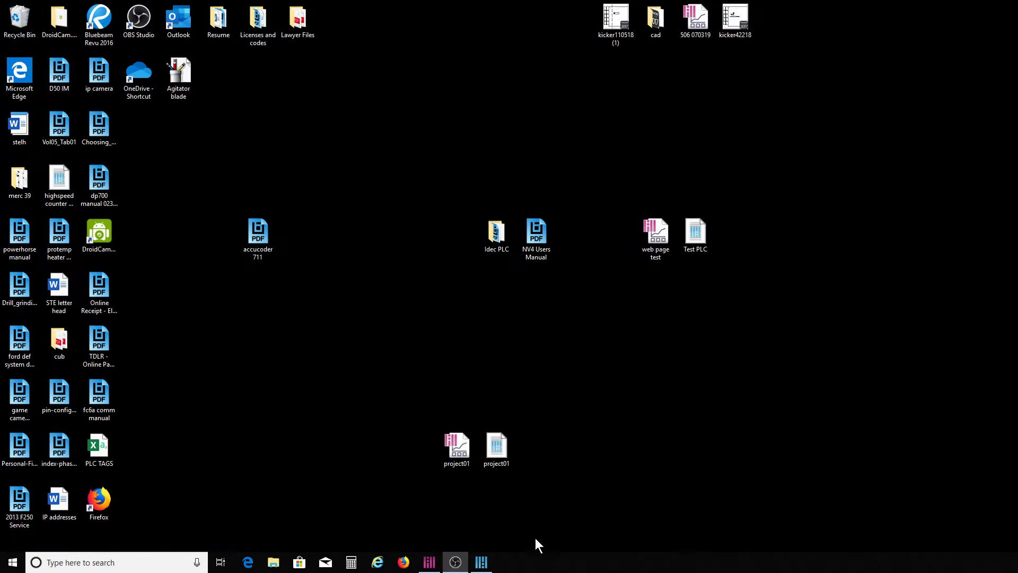
Switch to WindO/I-NV4 and examine the properties of the JOG reset button on the main screen
{"action": "mouse_move", "coordinate": [434, 565]}
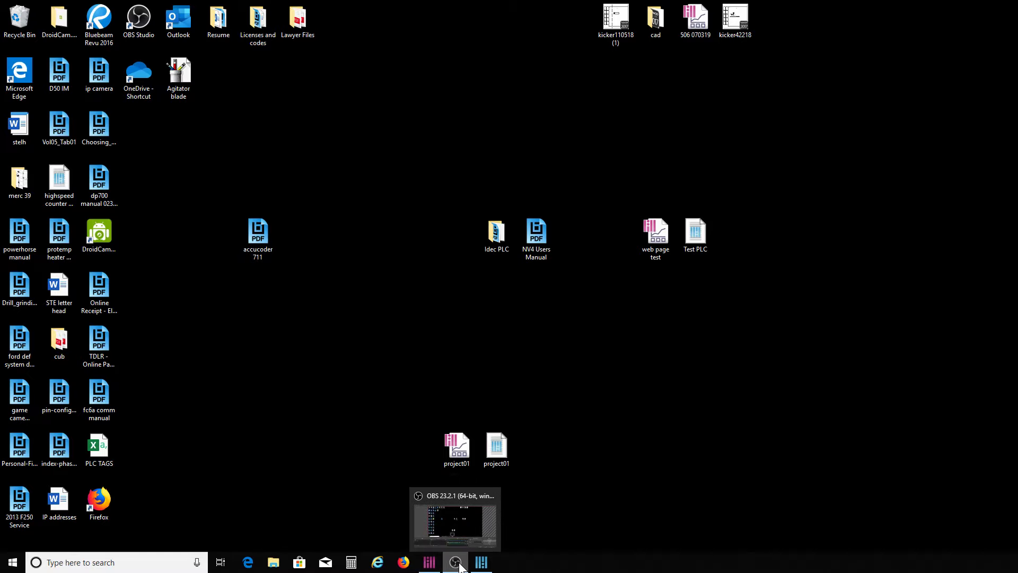
{"action": "left_click", "coordinate": [444, 523]}
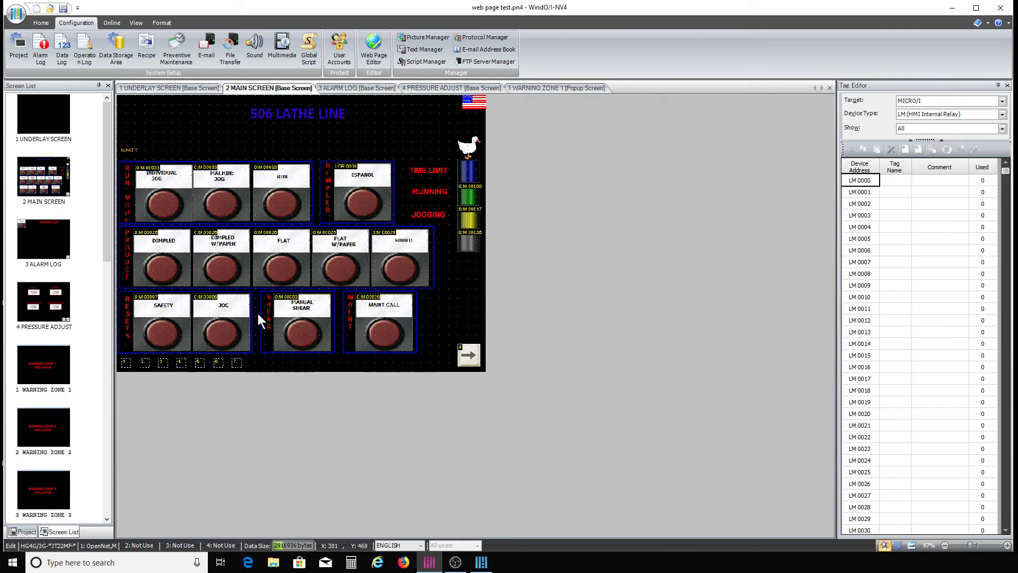
{"action": "left_click", "coordinate": [219, 332]}
{"action": "double_click", "coordinate": [225, 330]}
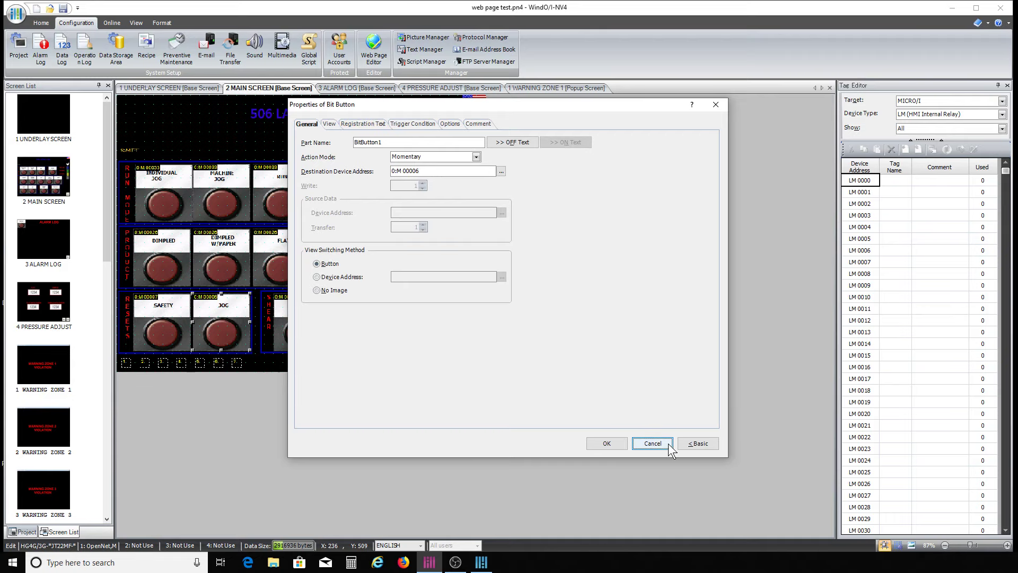
{"action": "left_click", "coordinate": [653, 443]}
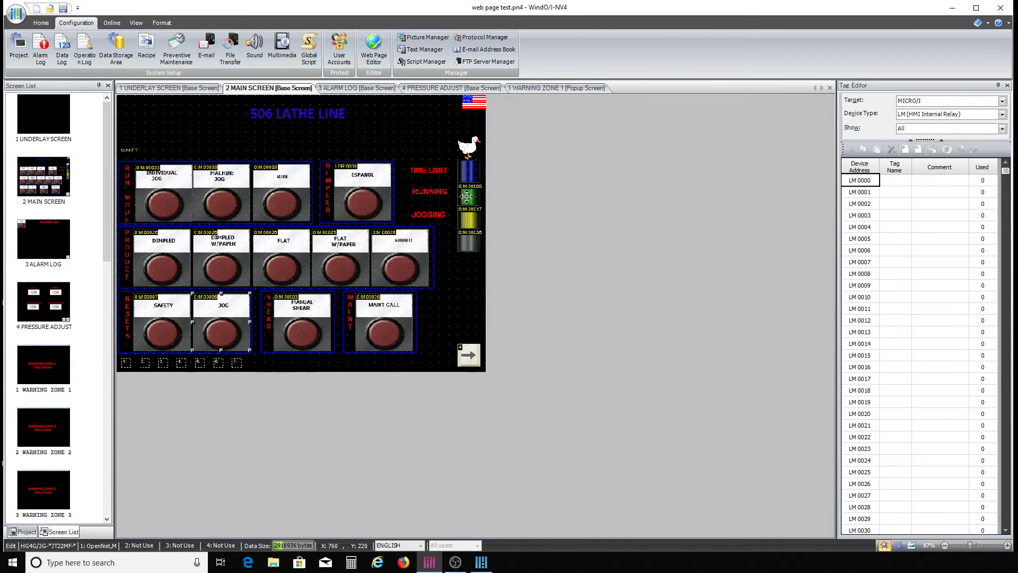
Examine the ESPANOL word button's action mode, ON and OFF data, and destination device address
{"action": "double_click", "coordinate": [359, 202]}
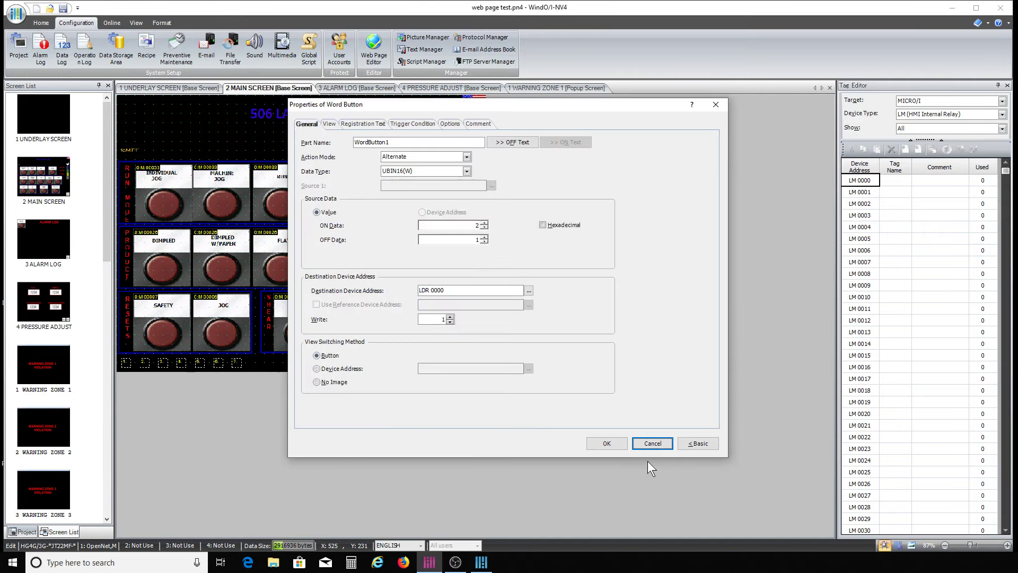
{"action": "left_click", "coordinate": [608, 443]}
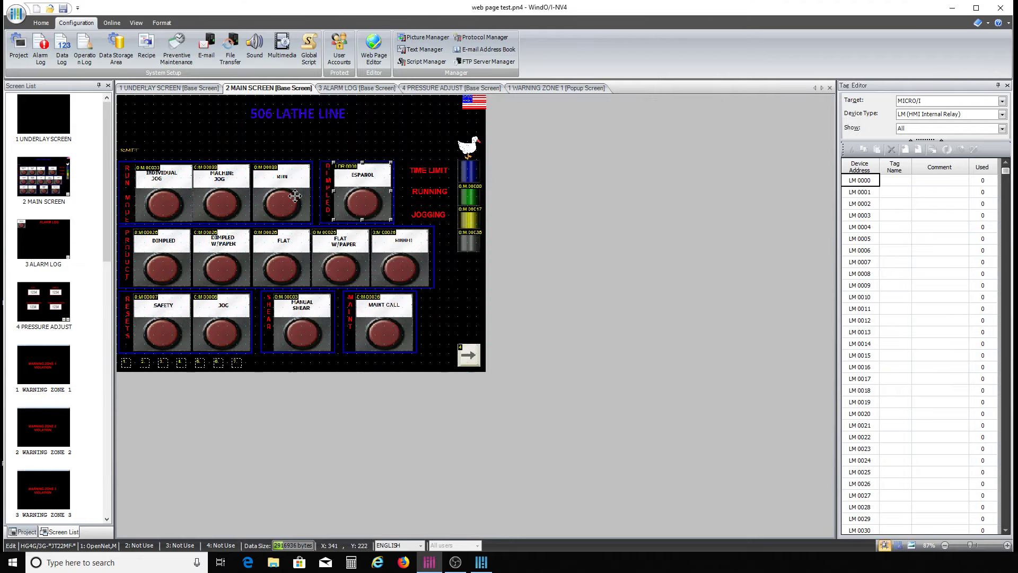
{"action": "double_click", "coordinate": [357, 208]}
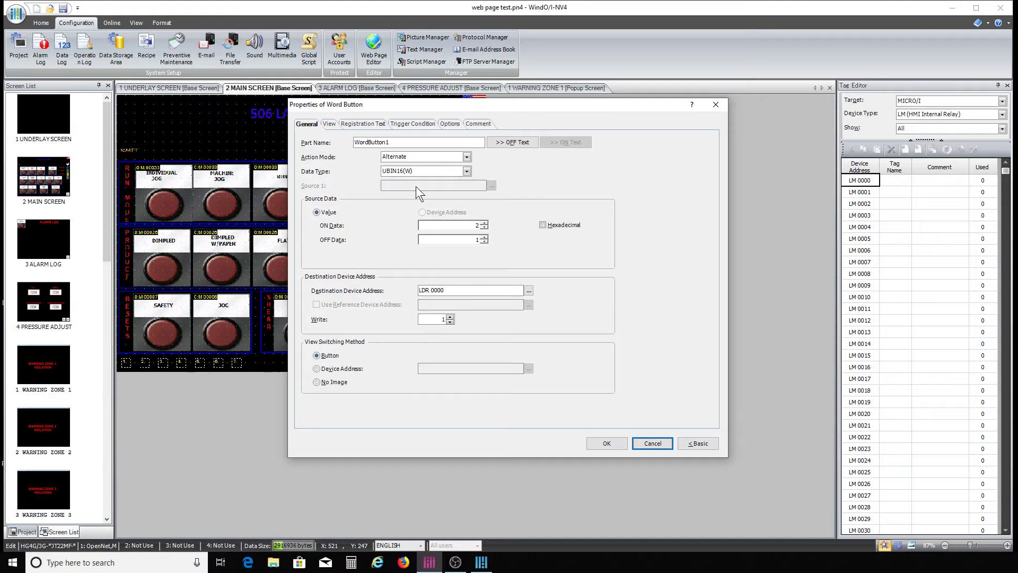
{"action": "left_click", "coordinate": [608, 443]}
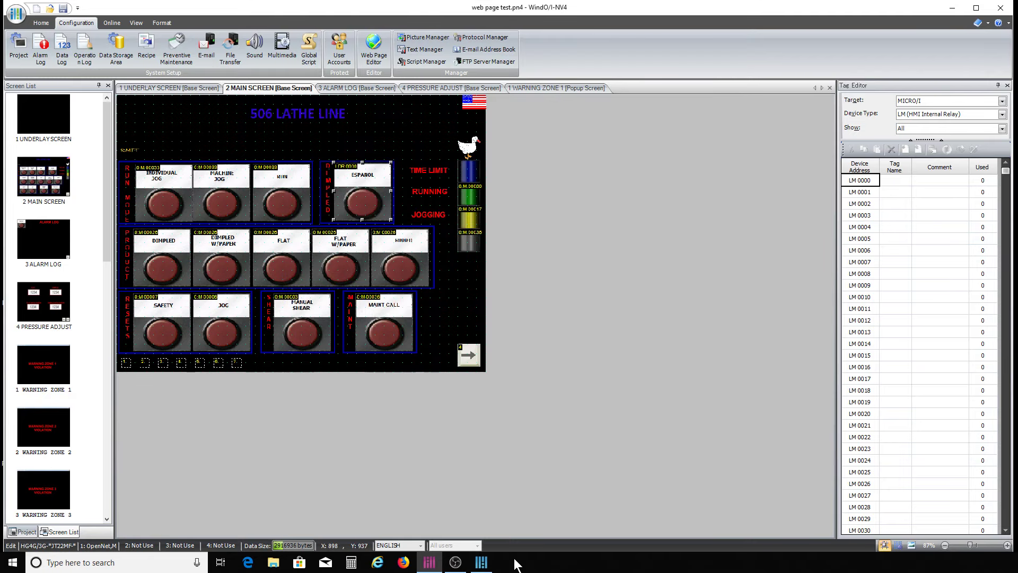
Reopen Firefox without making it the default browser, browse to 192.168.0.6, and sign in with the user name User
{"action": "left_click", "coordinate": [404, 561]}
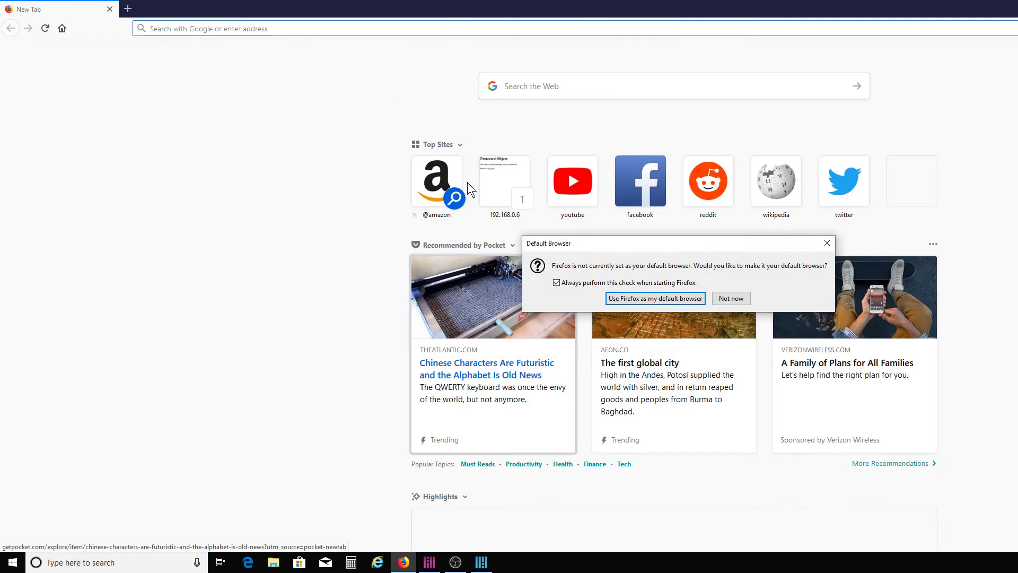
{"action": "left_click", "coordinate": [731, 298]}
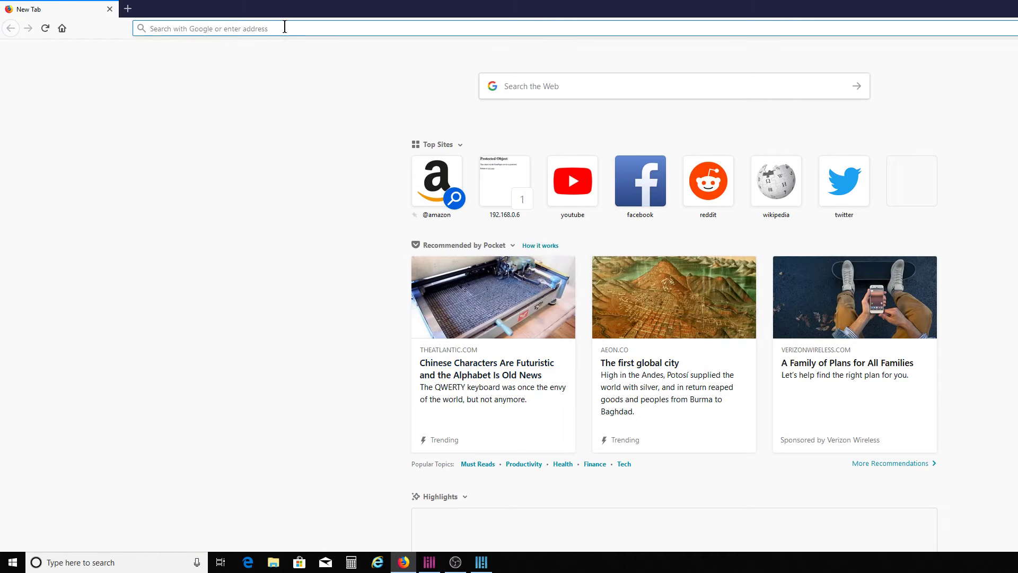
{"action": "type", "text": "192.168"}
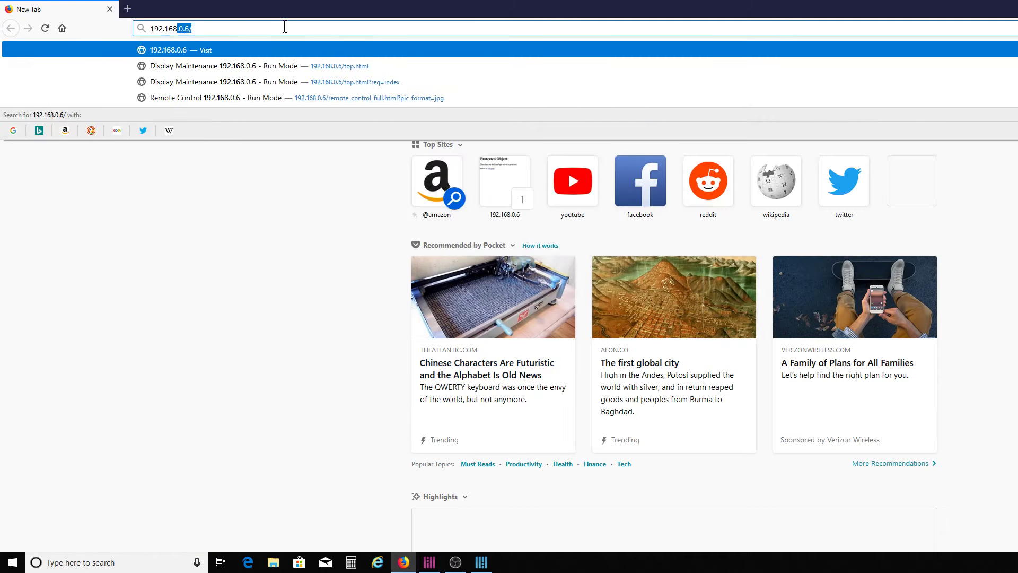
{"action": "type", "text": ".0"}
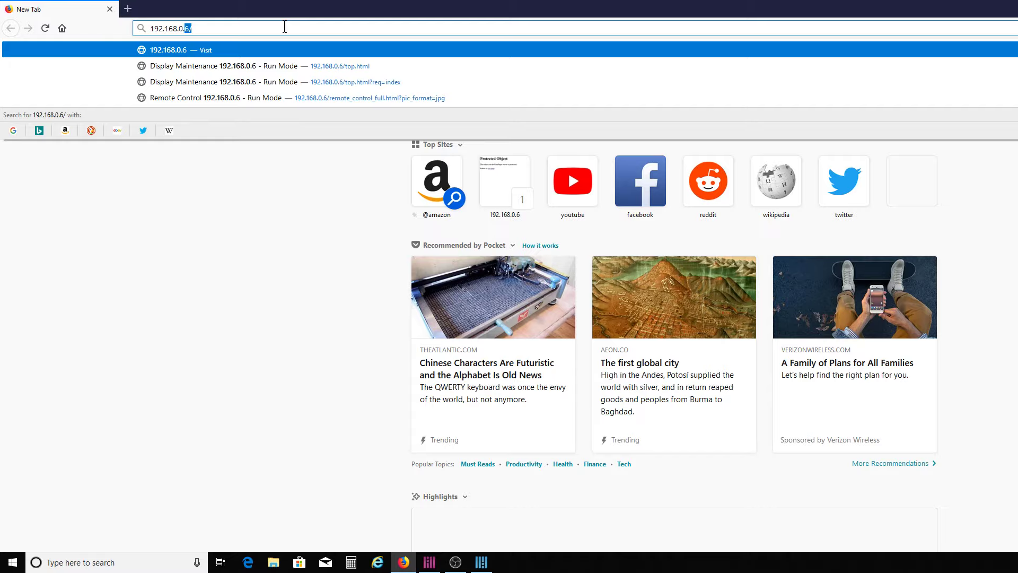
{"action": "type", "text": "."}
{"action": "key", "text": "Return"}
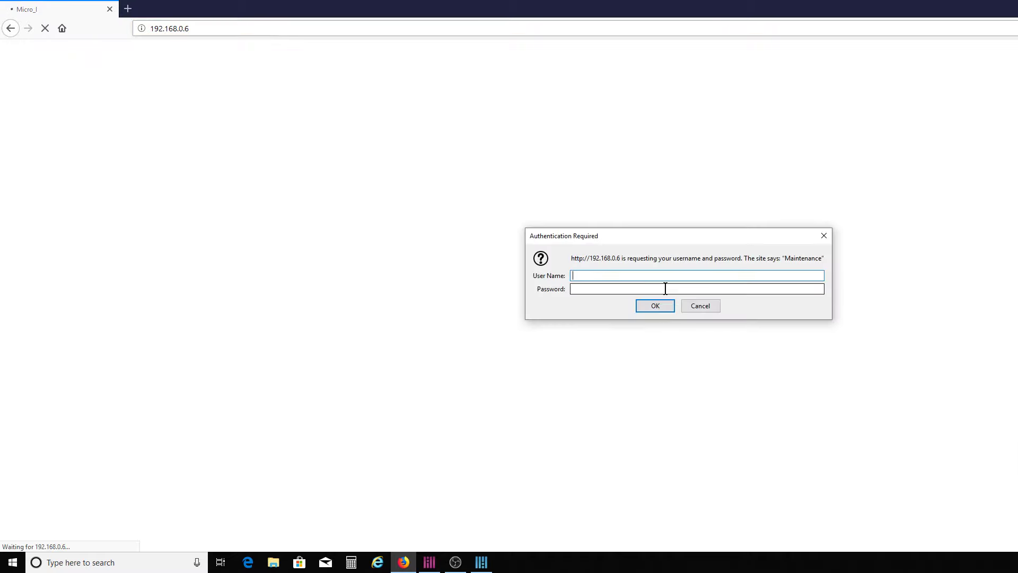
{"action": "type", "text": "User"}
{"action": "key", "text": "Return"}
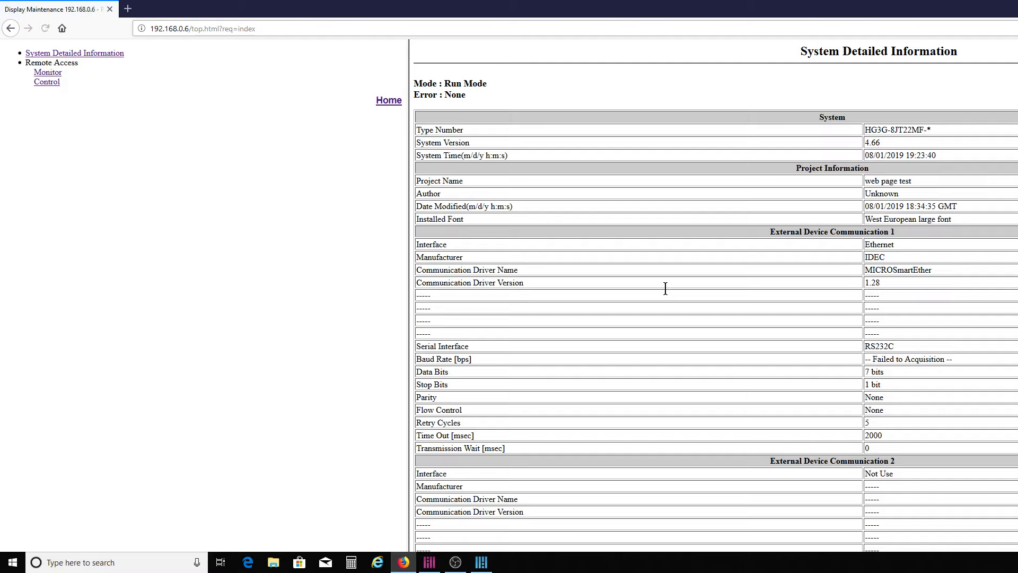
Open Remote Control, operate the ESPANOL language button on the live HMI screen, and close Firefox
{"action": "left_click", "coordinate": [49, 82]}
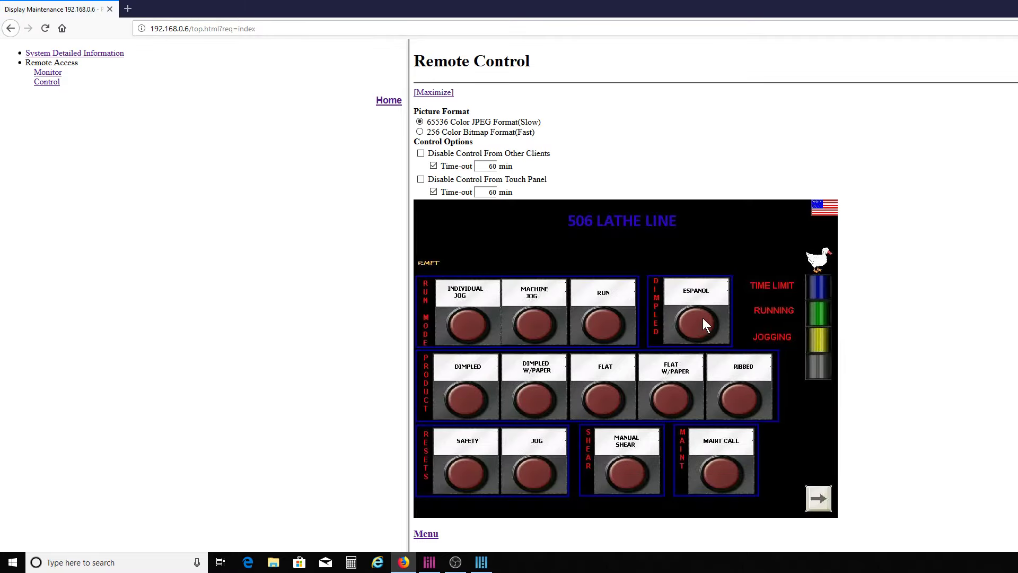
{"action": "left_click", "coordinate": [696, 322]}
{"action": "left_click", "coordinate": [1010, 9]}
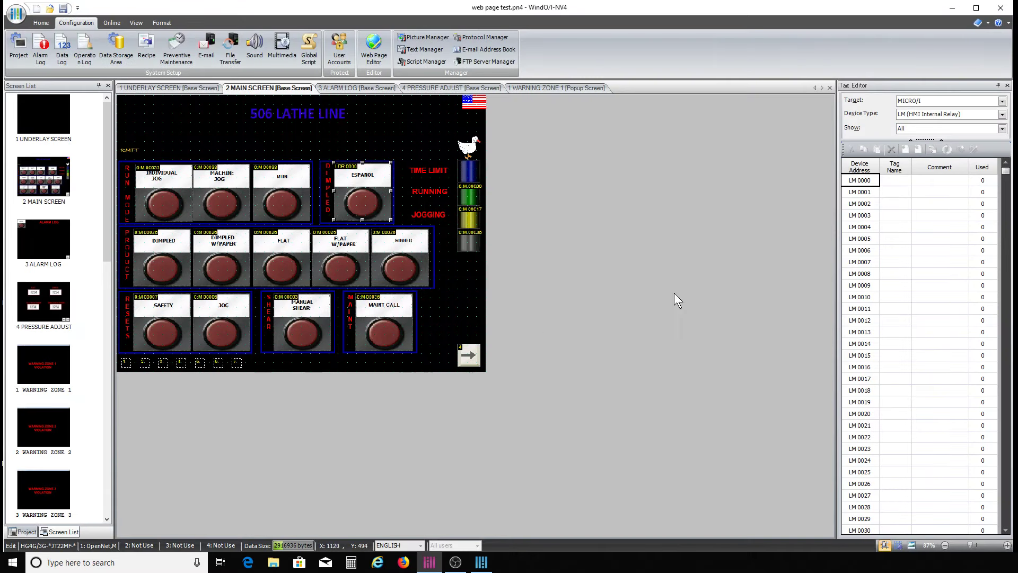